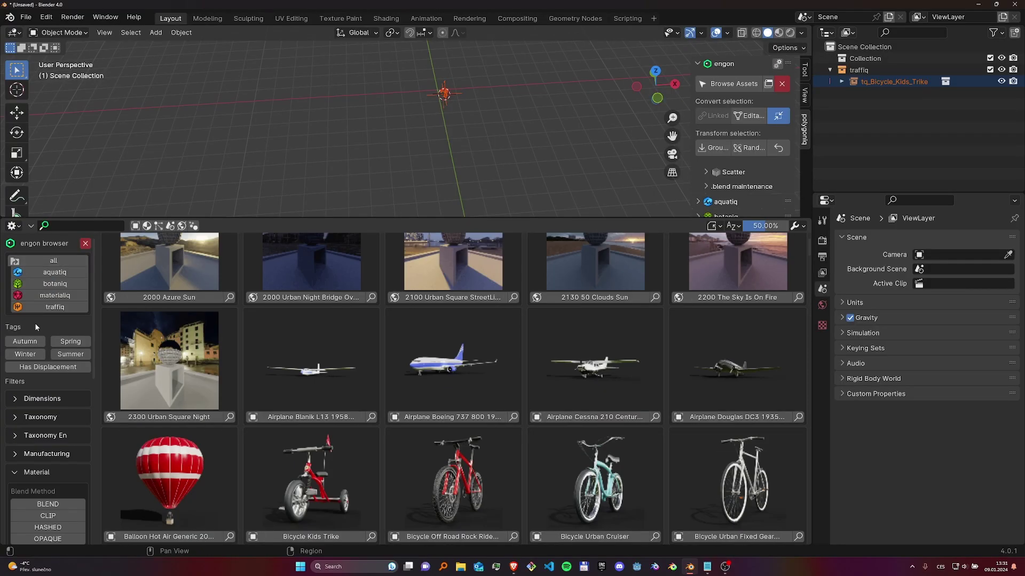
{"action": "left_click", "coordinate": [32, 510]}
{"action": "scroll", "coordinate": [28, 470], "scroll_direction": "up", "scroll_amount": 5}
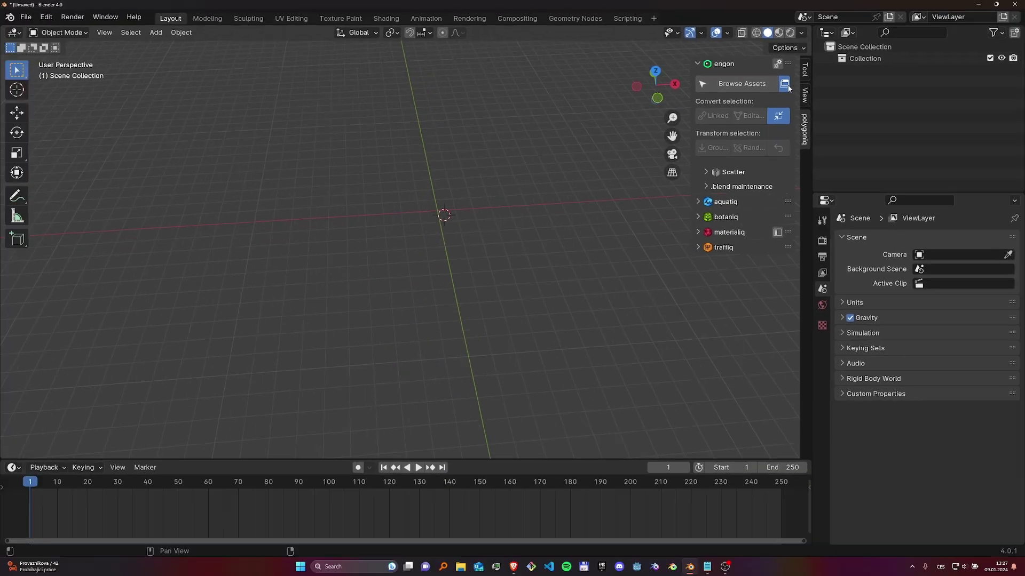
- Open the engon asset browser in the timeline area instead of a separate window and enlarge it to fill over half the viewport height
{"action": "left_click", "coordinate": [785, 84]}
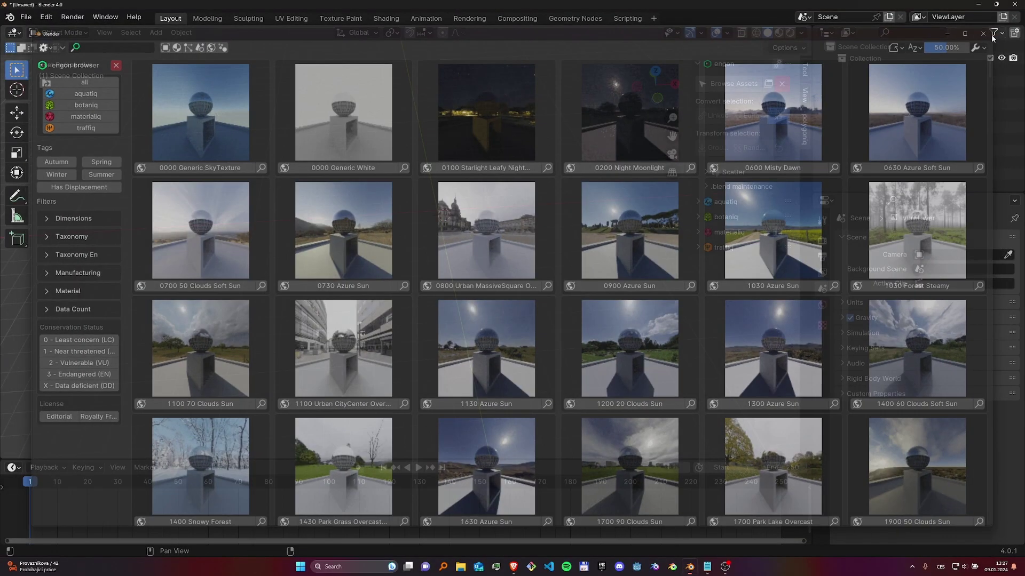
{"action": "left_click", "coordinate": [990, 31]}
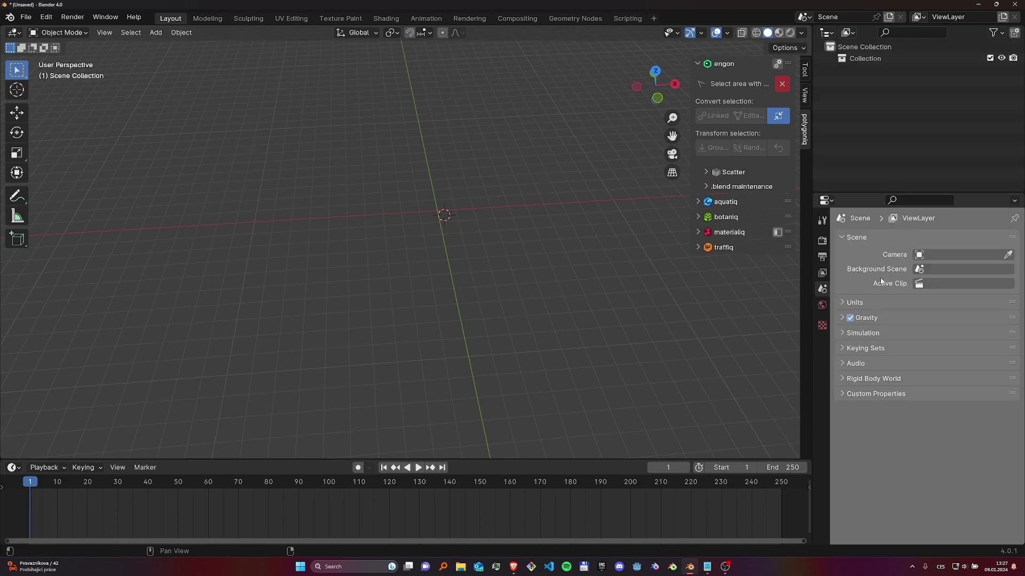
{"action": "left_click", "coordinate": [478, 504]}
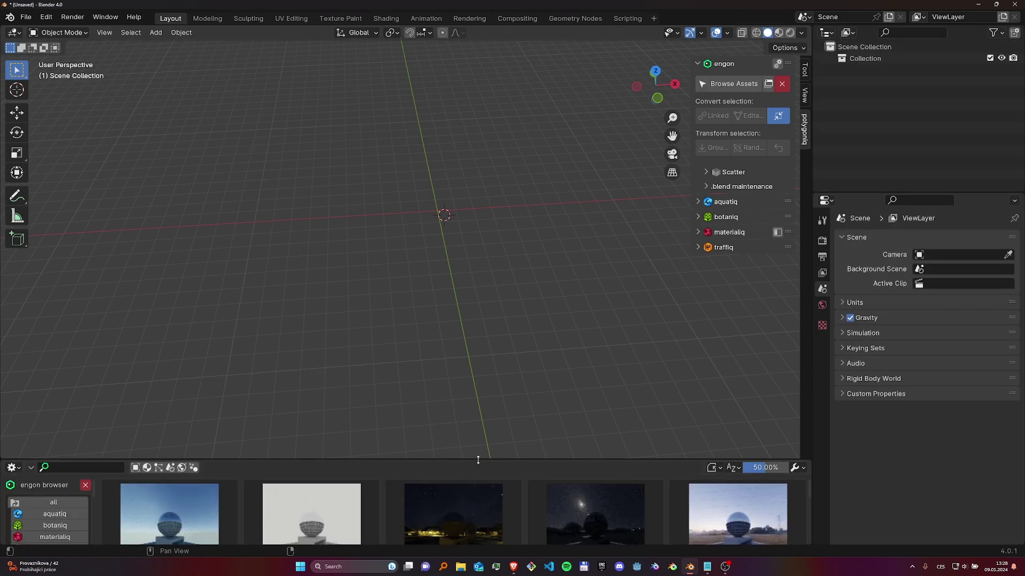
{"action": "left_click_drag", "start_coordinate": [478, 460], "coordinate": [508, 215]}
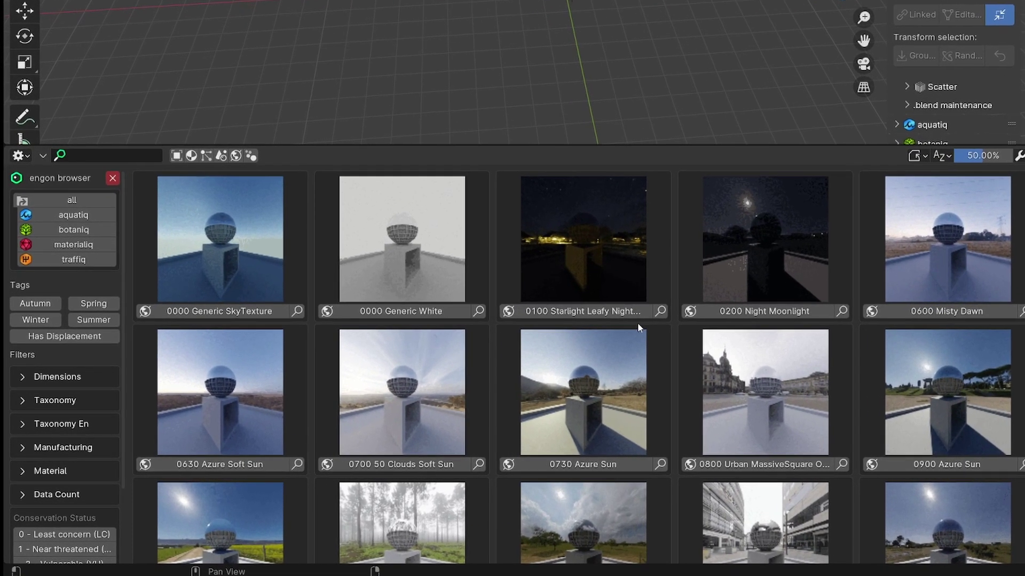
- Find the Bicycle Kids Trike model among the engon assets and add it to the scene
{"action": "scroll", "coordinate": [630, 329], "scroll_direction": "down", "scroll_amount": 6}
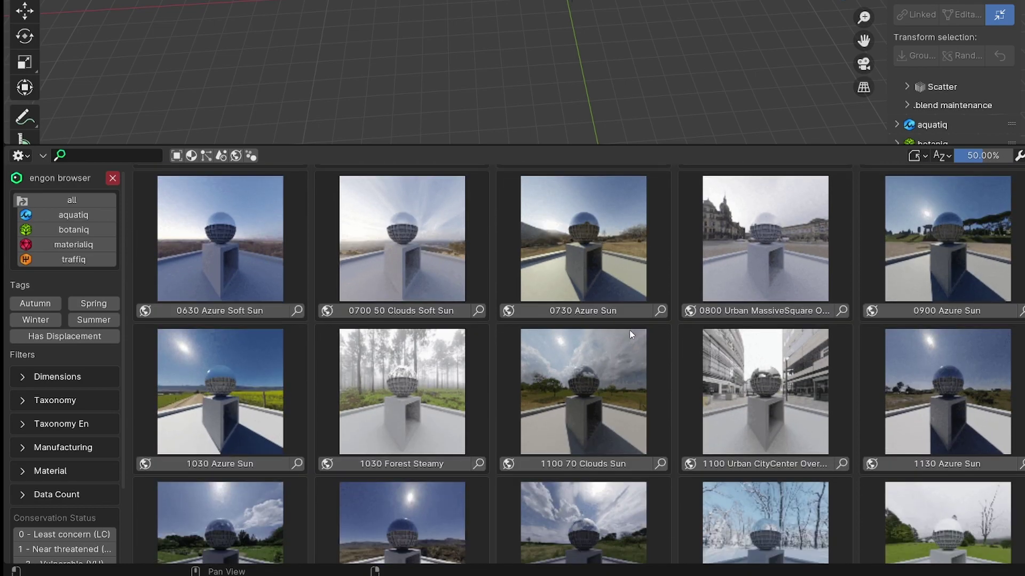
{"action": "scroll", "coordinate": [627, 333], "scroll_direction": "down", "scroll_amount": 7}
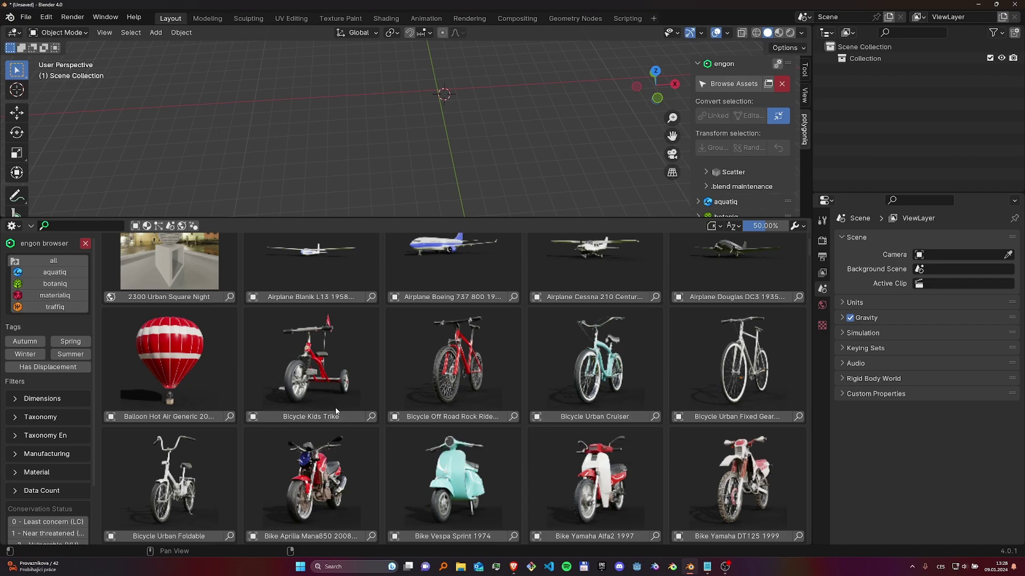
{"action": "left_click", "coordinate": [335, 417]}
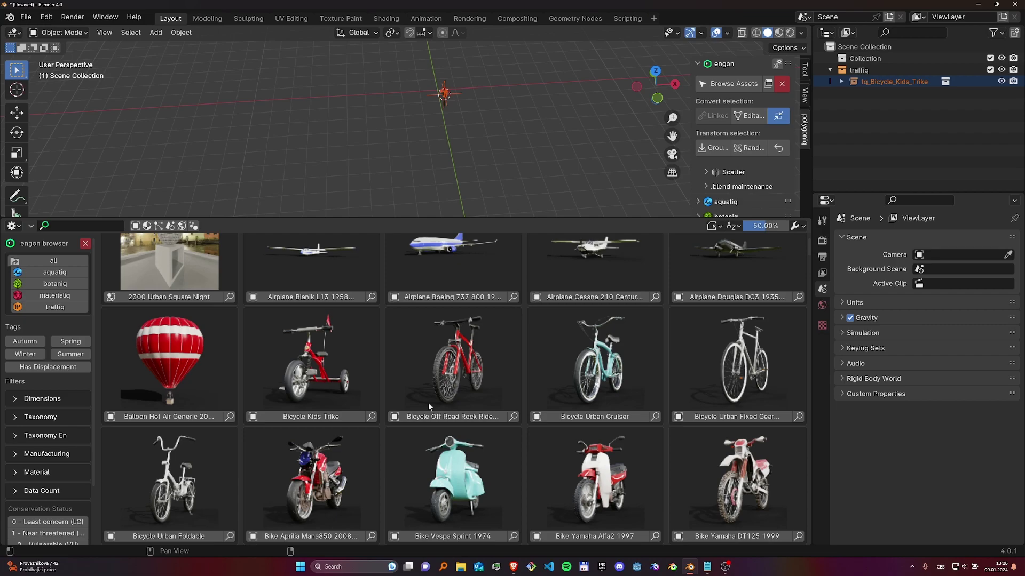
- Show the asset details of Bicycle Kids Trike and expand its Dimensions and Data Count parameters
{"action": "left_click", "coordinate": [372, 418]}
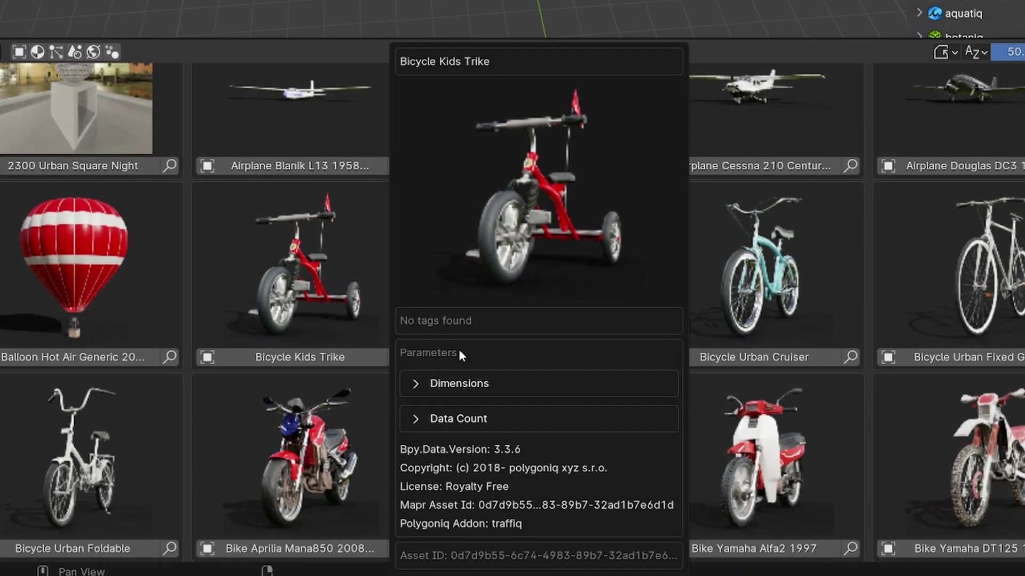
{"action": "left_click", "coordinate": [436, 383]}
{"action": "left_click", "coordinate": [423, 418]}
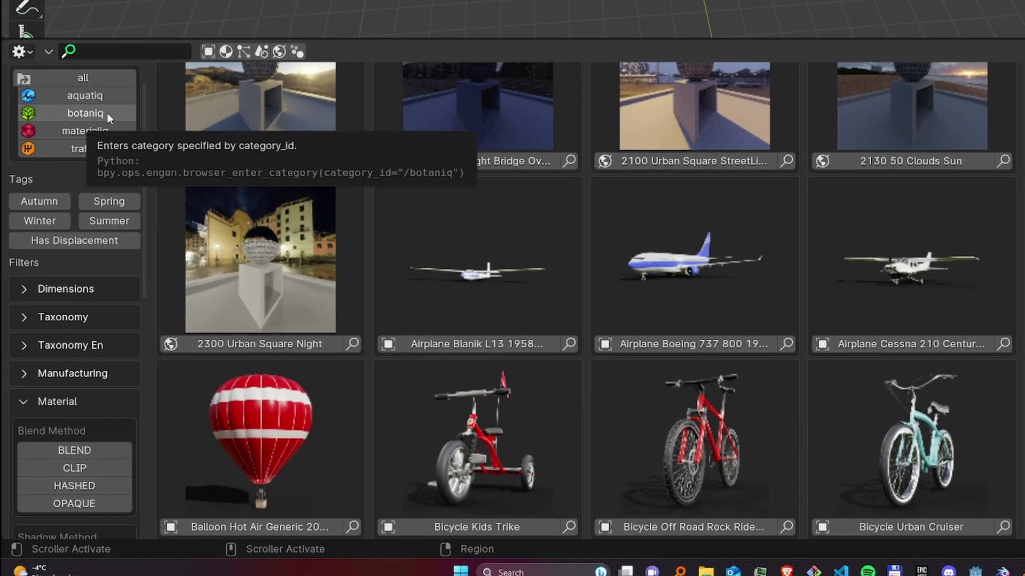
- Browse the Flowers category of botaniq and return to all asset categories
{"action": "left_click", "coordinate": [107, 113]}
{"action": "left_click", "coordinate": [103, 147]}
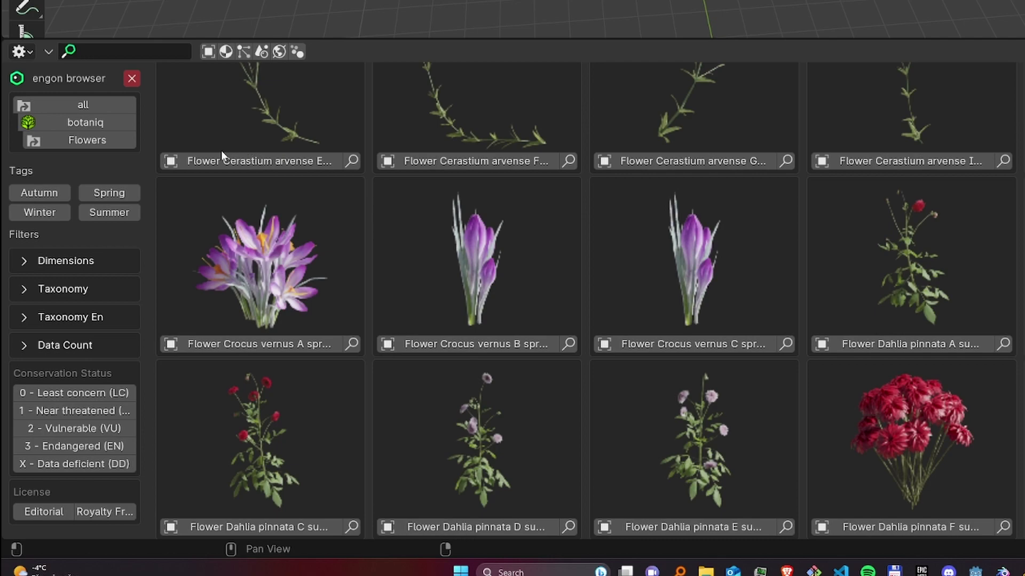
{"action": "left_click", "coordinate": [116, 124]}
{"action": "left_click", "coordinate": [101, 106]}
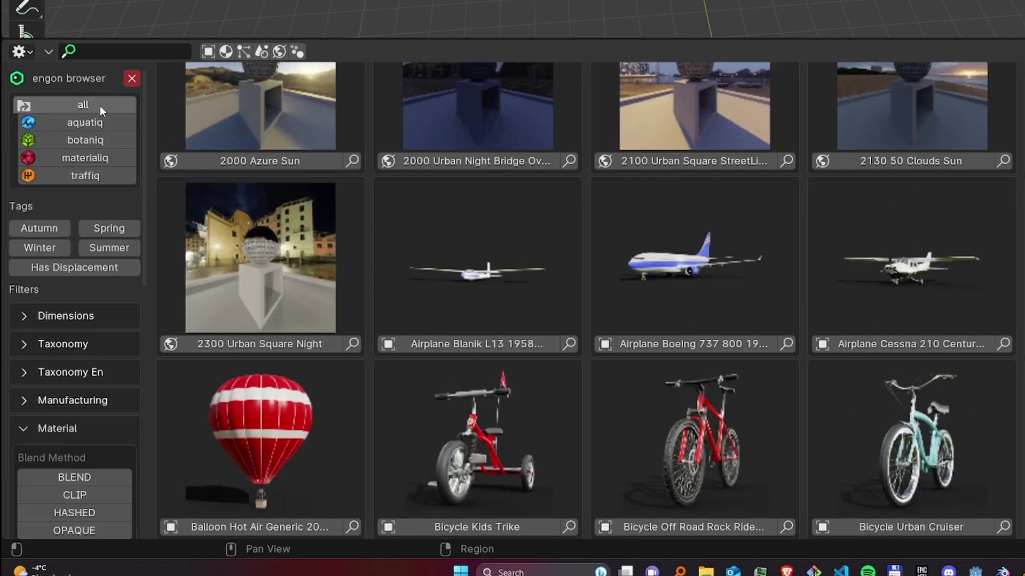
- Filter the assets to those tagged Has Displacement with a light blue viewport color
{"action": "left_click", "coordinate": [69, 270]}
{"action": "scroll", "coordinate": [75, 289], "scroll_direction": "down", "scroll_amount": 8}
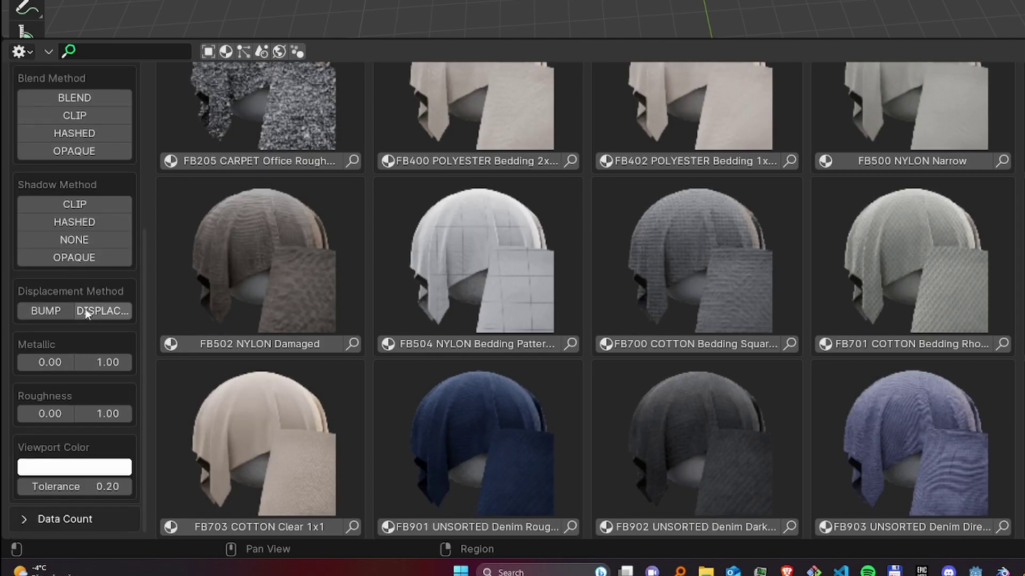
{"action": "left_click", "coordinate": [84, 468]}
{"action": "left_click_drag", "start_coordinate": [127, 336], "coordinate": [134, 245]}
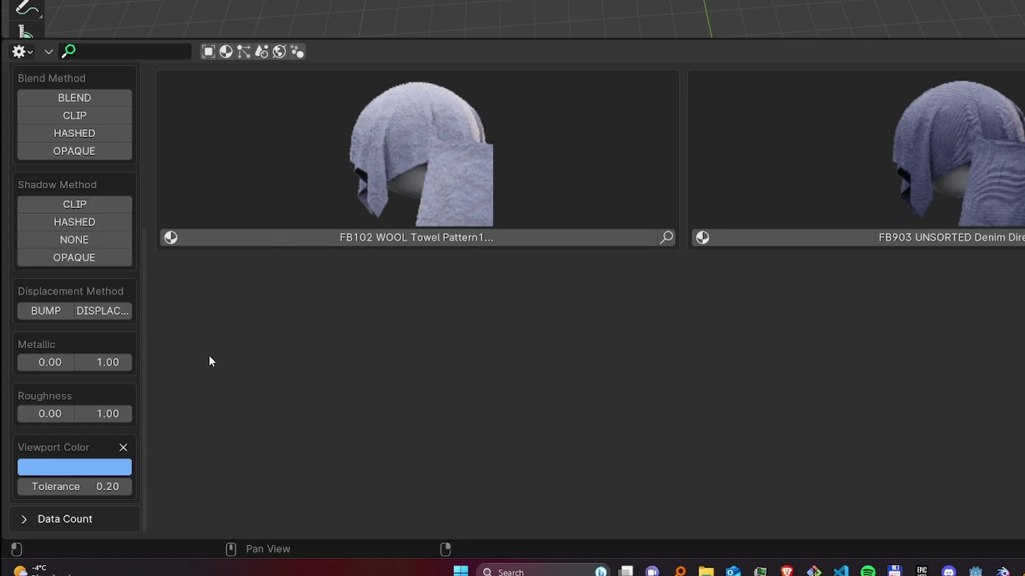
- Remove the viewport color filter and clear the Has Displacement tag filter
{"action": "left_click", "coordinate": [123, 451]}
{"action": "scroll", "coordinate": [124, 449], "scroll_direction": "up", "scroll_amount": 10}
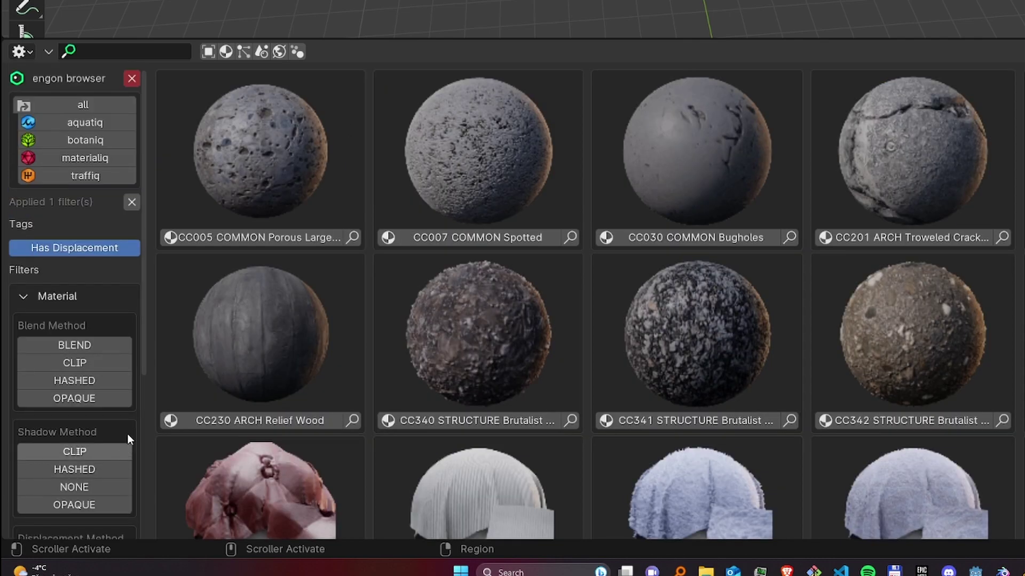
{"action": "left_click", "coordinate": [132, 203]}
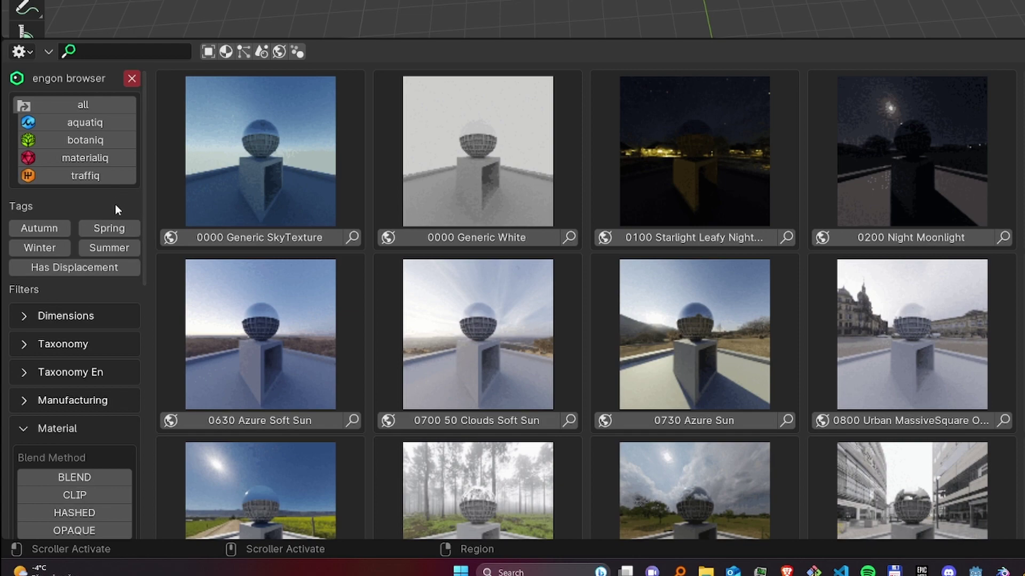
- Filter the botaniq category to assets with a height between 5 and 10
{"action": "left_click", "coordinate": [107, 146]}
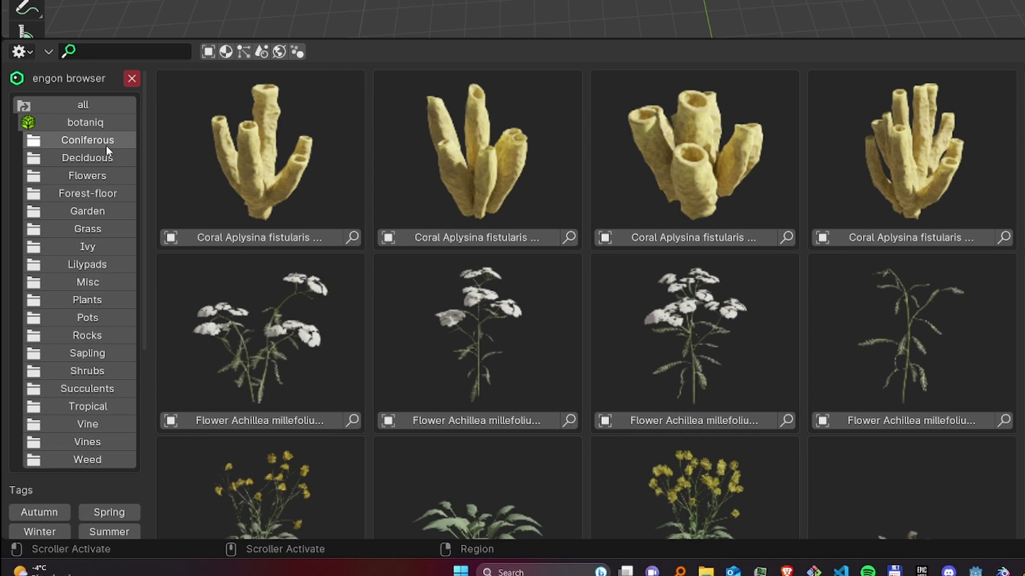
{"action": "scroll", "coordinate": [116, 309], "scroll_direction": "down", "scroll_amount": 10}
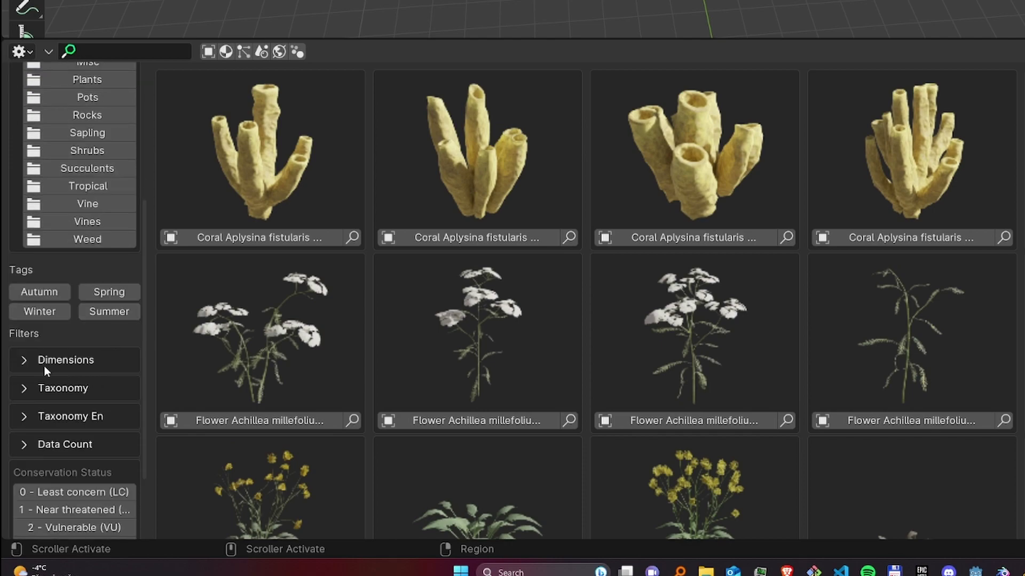
{"action": "left_click", "coordinate": [30, 368]}
{"action": "scroll", "coordinate": [45, 425], "scroll_direction": "down", "scroll_amount": 8}
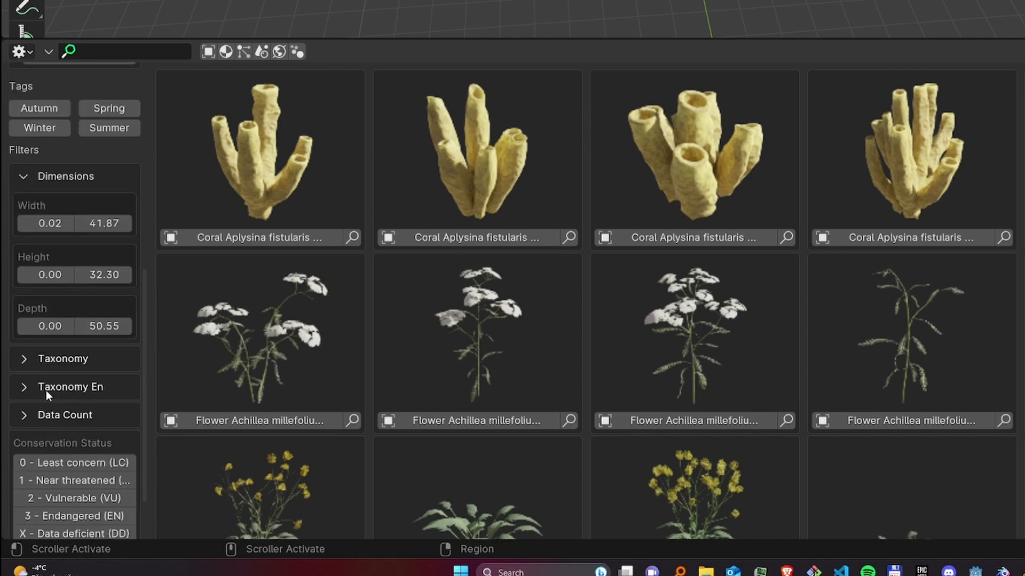
{"action": "left_click", "coordinate": [51, 282]}
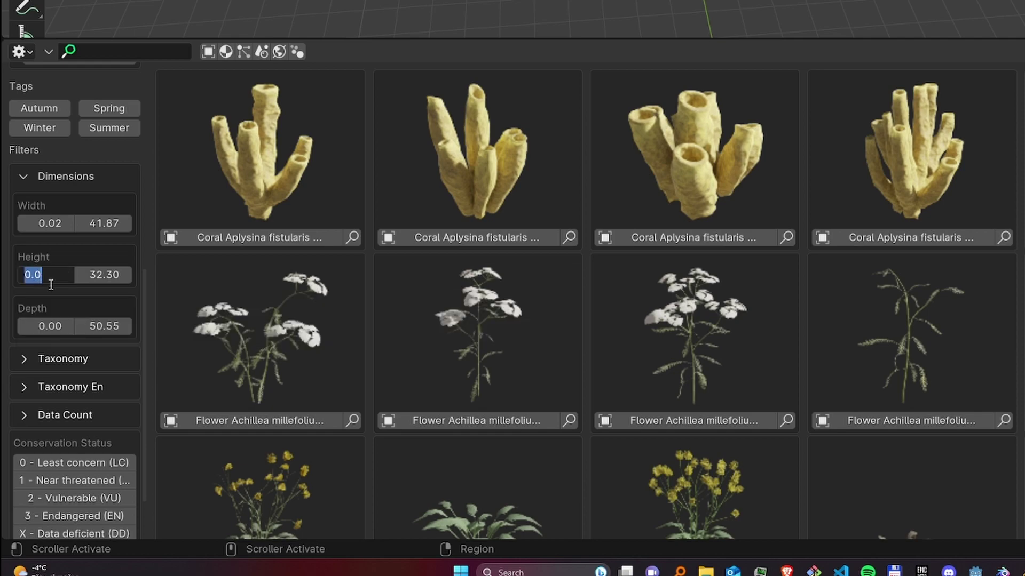
{"action": "type", "text": "5"}
{"action": "key", "text": "Return"}
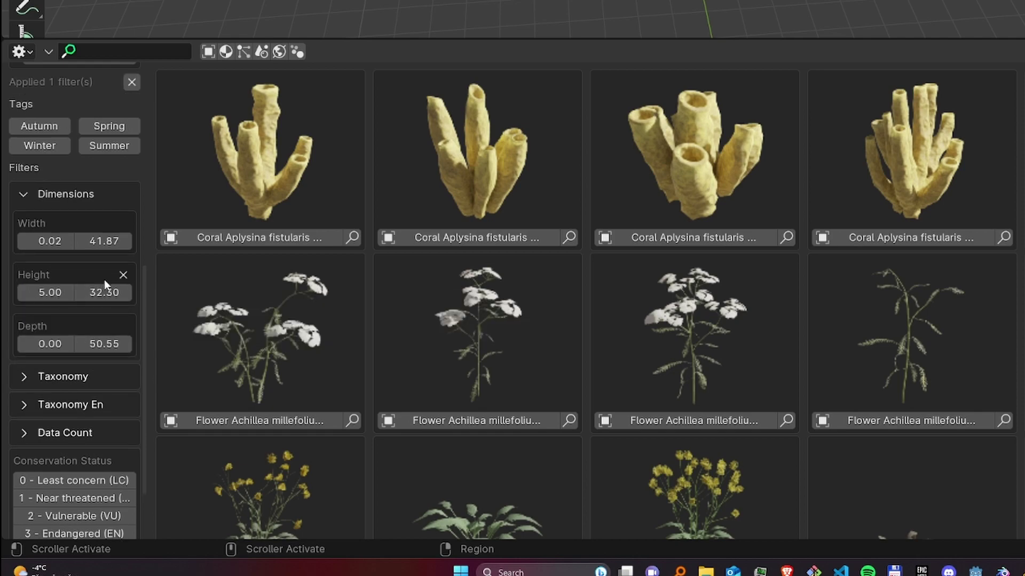
{"action": "left_click", "coordinate": [107, 292]}
{"action": "type", "text": "10"}
{"action": "key", "text": "Return"}
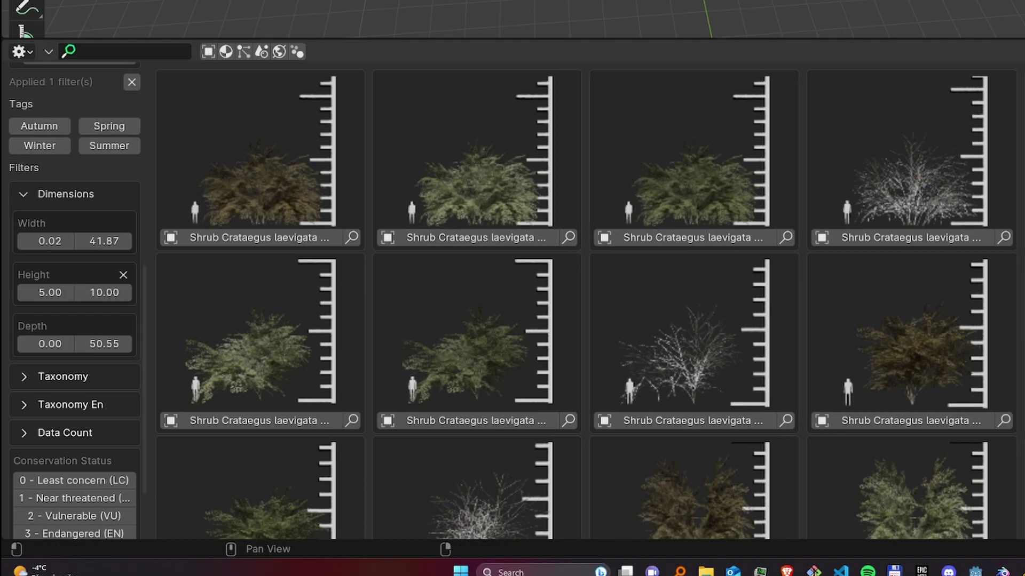
- Look through the height-filtered plants, clear the height filter and return to all asset categories
{"action": "scroll", "coordinate": [587, 299], "scroll_direction": "down", "scroll_amount": 20}
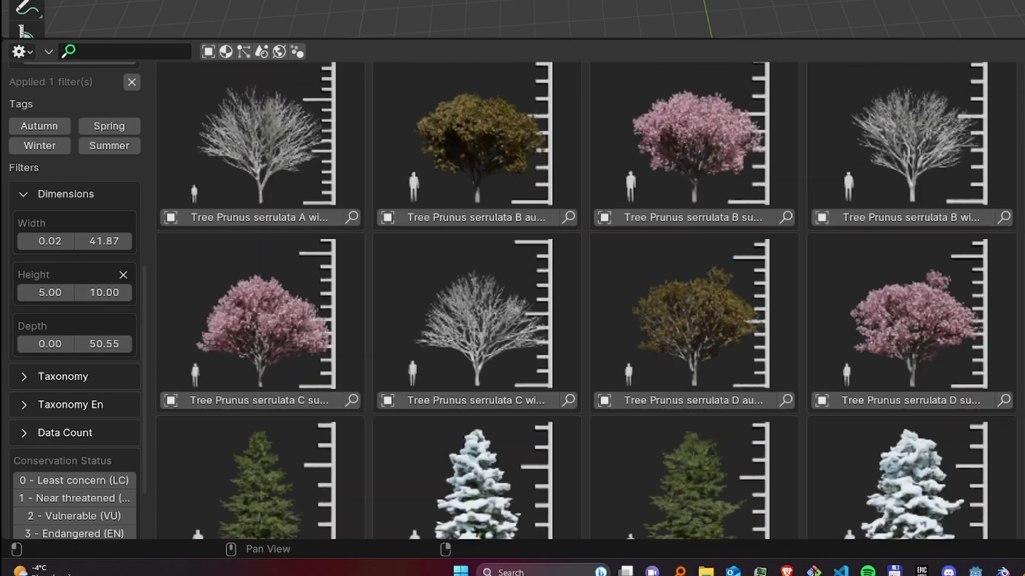
{"action": "scroll", "coordinate": [587, 299], "scroll_direction": "down", "scroll_amount": 5}
{"action": "scroll", "coordinate": [587, 298], "scroll_direction": "up", "scroll_amount": 20}
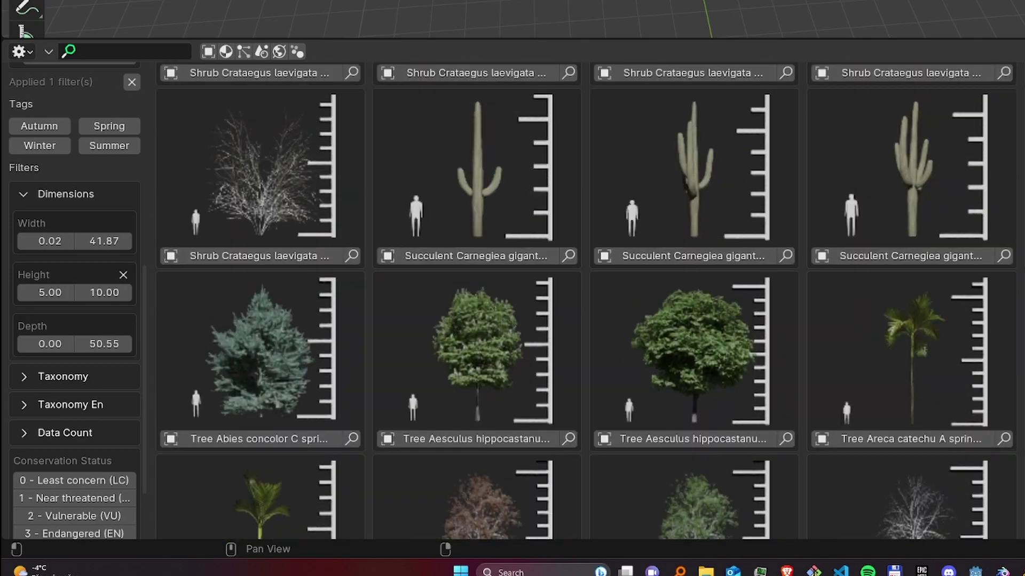
{"action": "scroll", "coordinate": [587, 299], "scroll_direction": "up", "scroll_amount": 5}
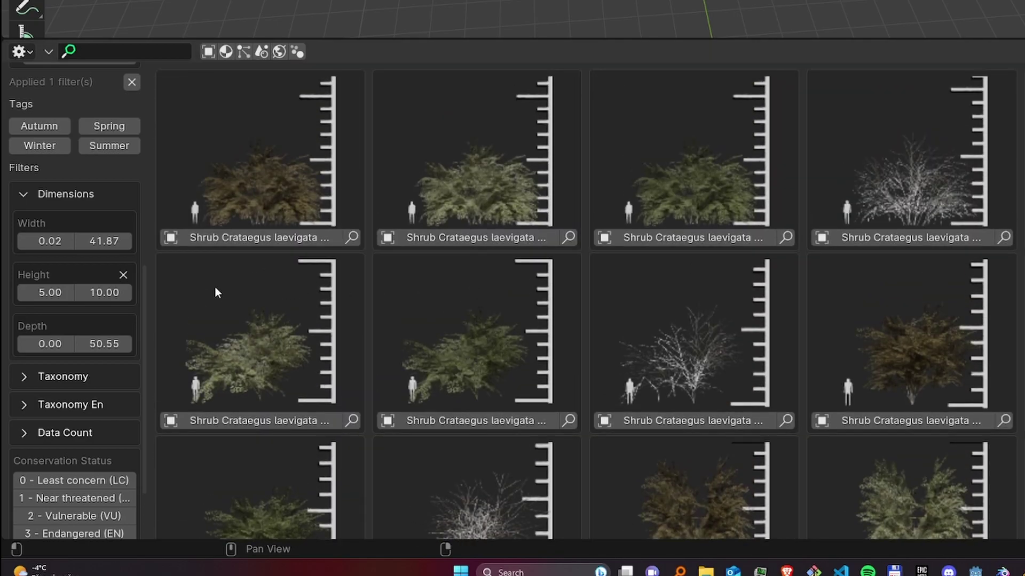
{"action": "scroll", "coordinate": [107, 325], "scroll_direction": "up", "scroll_amount": 6}
{"action": "scroll", "coordinate": [103, 335], "scroll_direction": "up", "scroll_amount": 3}
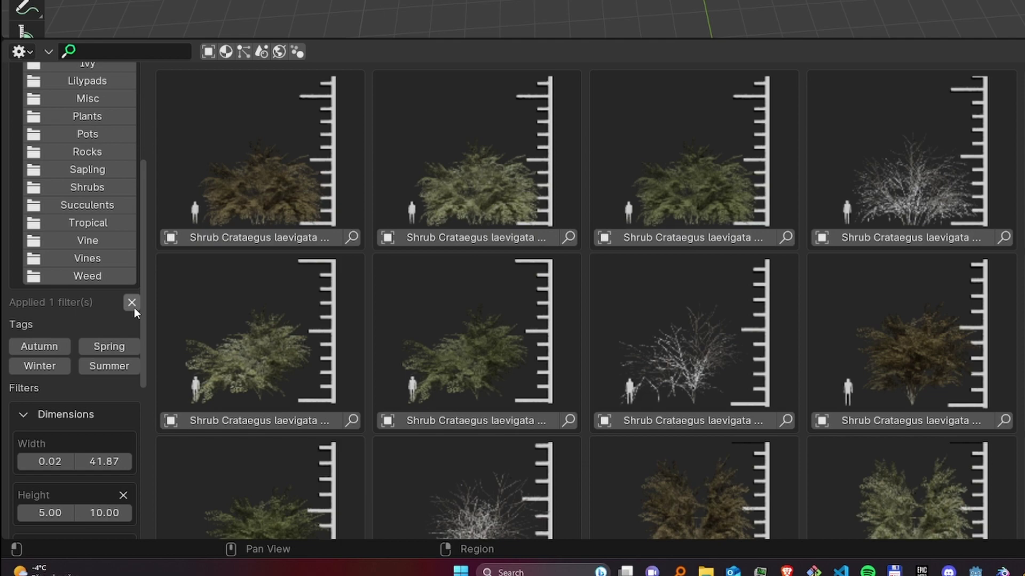
{"action": "left_click", "coordinate": [134, 308]}
{"action": "scroll", "coordinate": [120, 315], "scroll_direction": "up", "scroll_amount": 8}
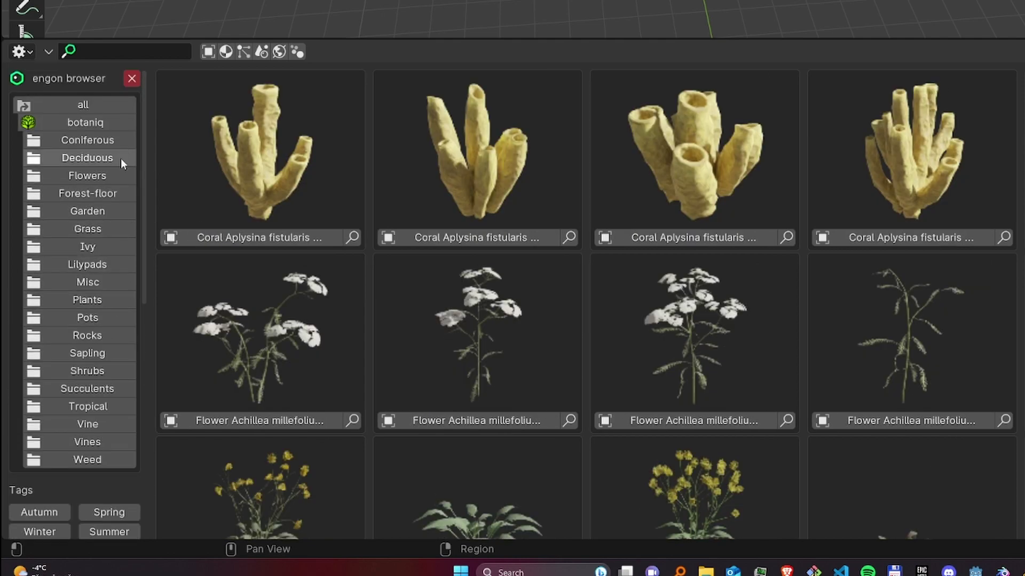
{"action": "left_click", "coordinate": [109, 108]}
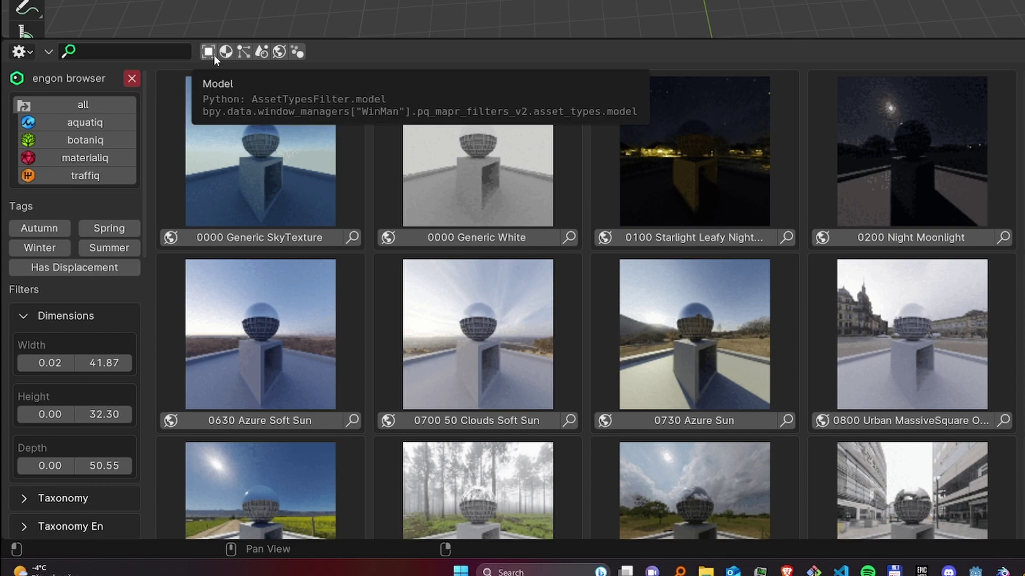
- Filter the assets by particle system, model and geometry nodes types one at a time, and clear the type filter after selecting all types
{"action": "left_click", "coordinate": [242, 56]}
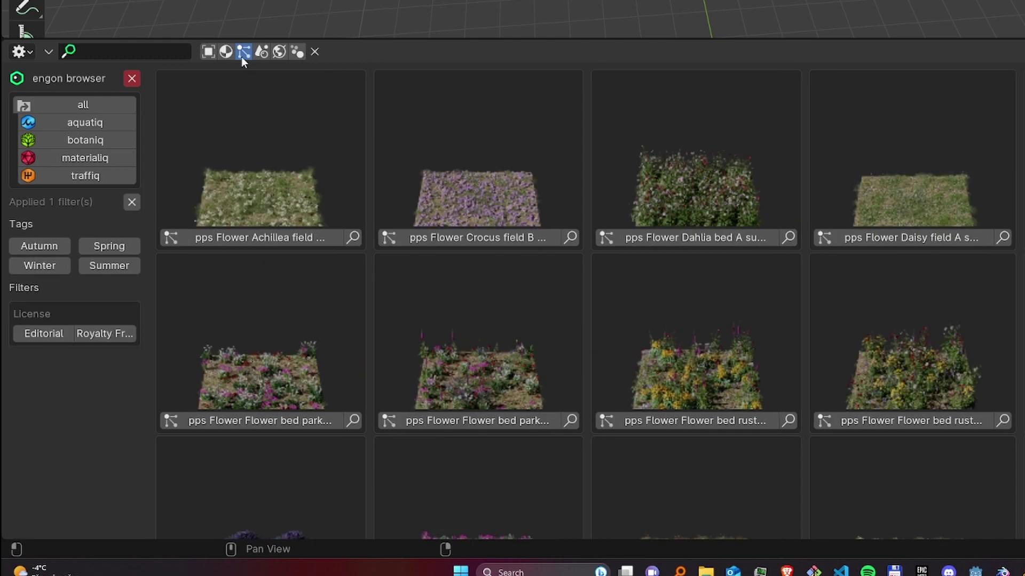
{"action": "left_click", "coordinate": [243, 54]}
{"action": "left_click", "coordinate": [209, 52]}
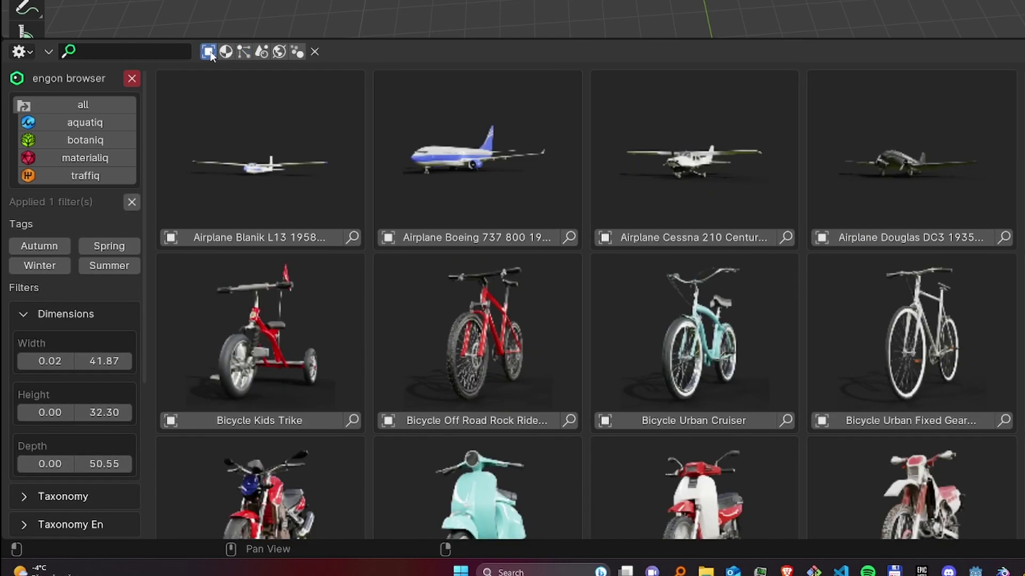
{"action": "left_click", "coordinate": [210, 53]}
{"action": "left_click", "coordinate": [297, 52]}
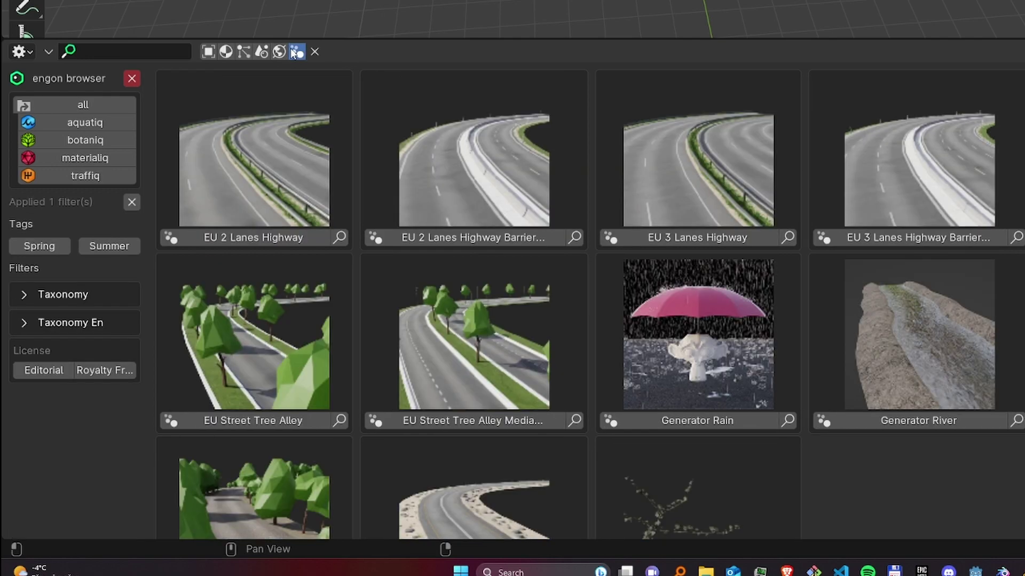
{"action": "left_click", "coordinate": [297, 52]}
{"action": "left_click_drag", "start_coordinate": [297, 52], "coordinate": [204, 54]}
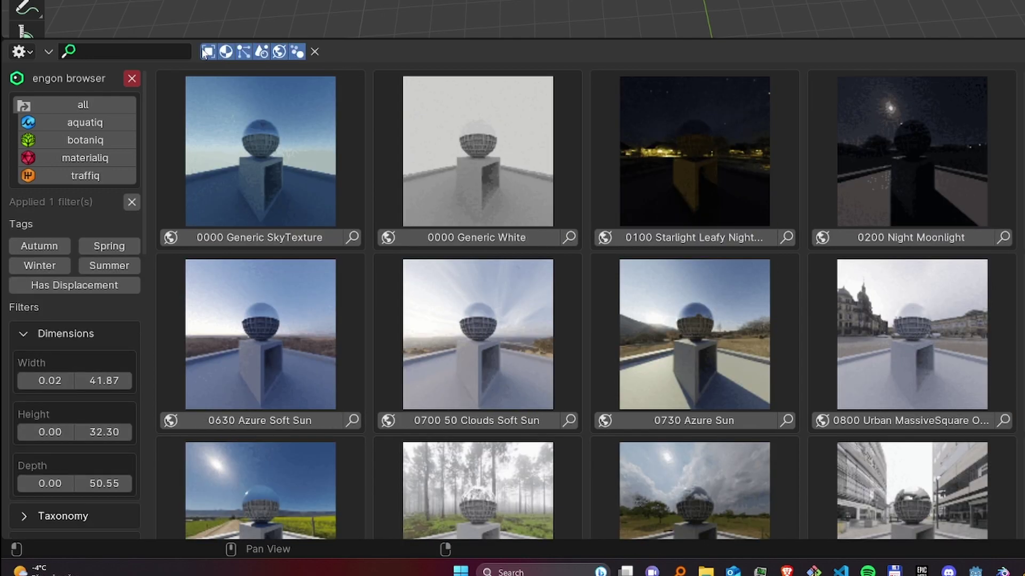
{"action": "left_click", "coordinate": [315, 51]}
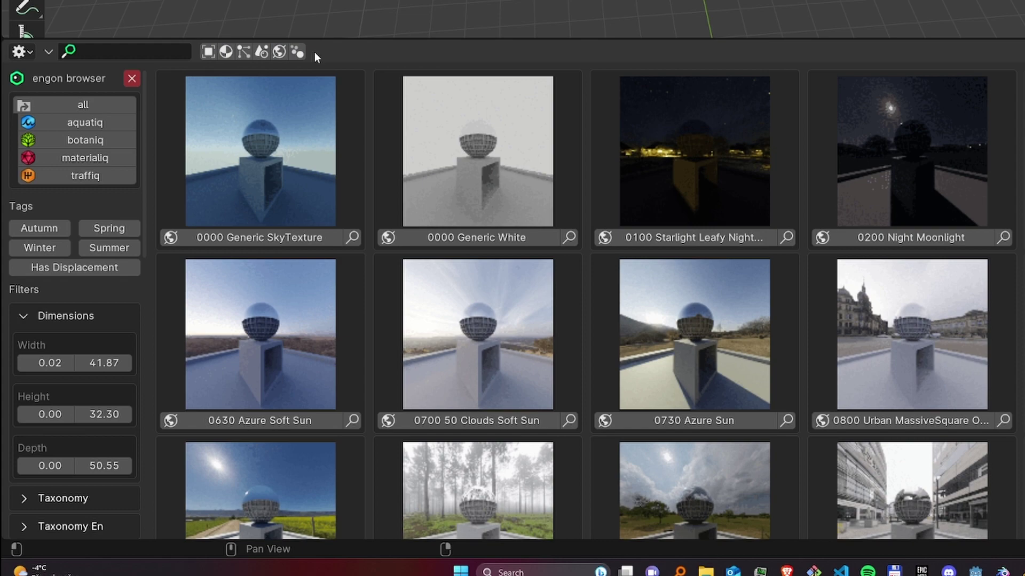
- Search the assets for Birch and replace the search term with Pine
{"action": "left_click", "coordinate": [180, 50]}
{"action": "type", "text": "Birch"}
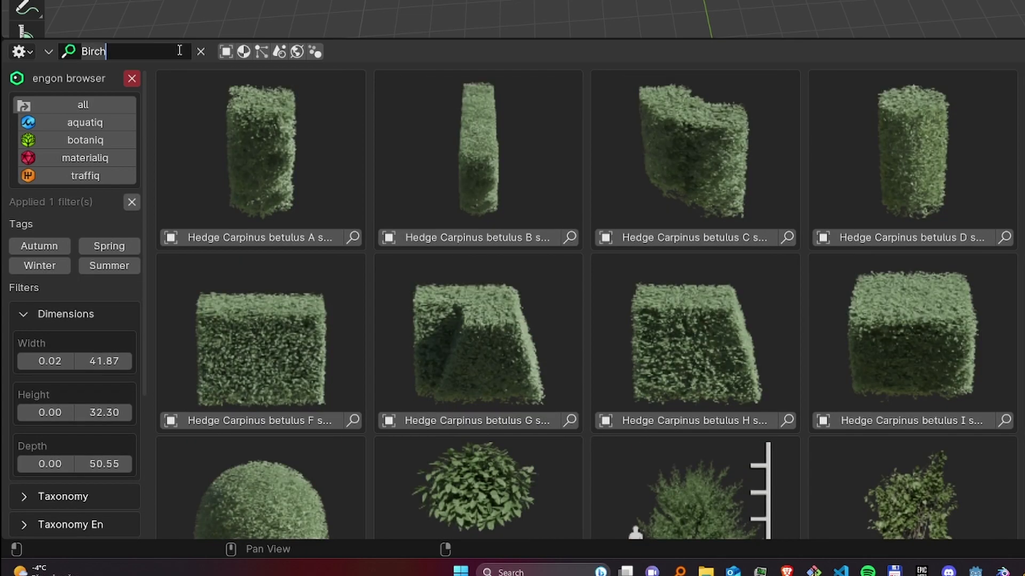
{"action": "key", "text": "ctrl+a"}
{"action": "type", "text": "Pine"}
{"action": "key", "text": "Return"}
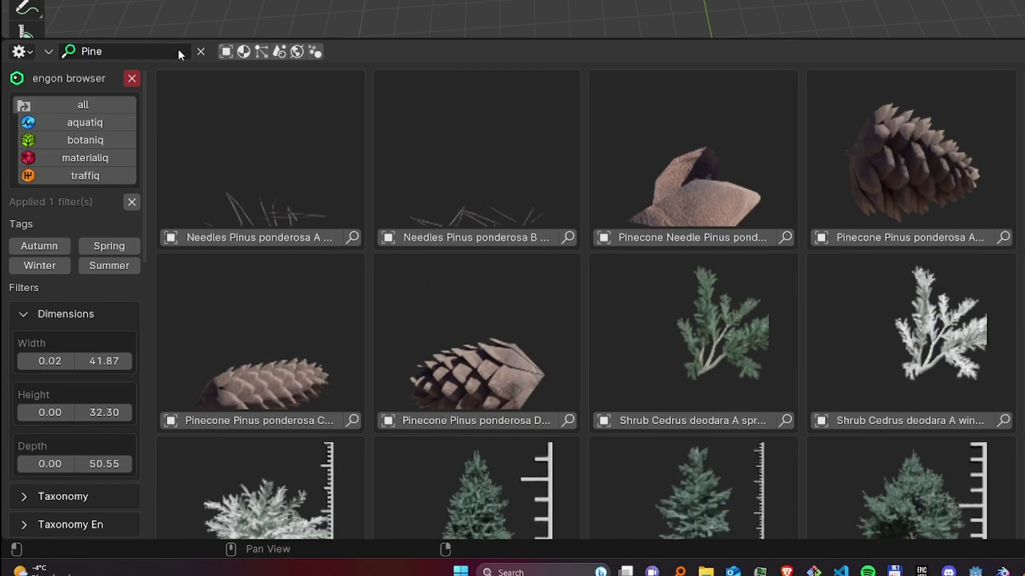
- Clear the Pine search term so the browser searches all assets again
{"action": "left_click", "coordinate": [178, 49]}
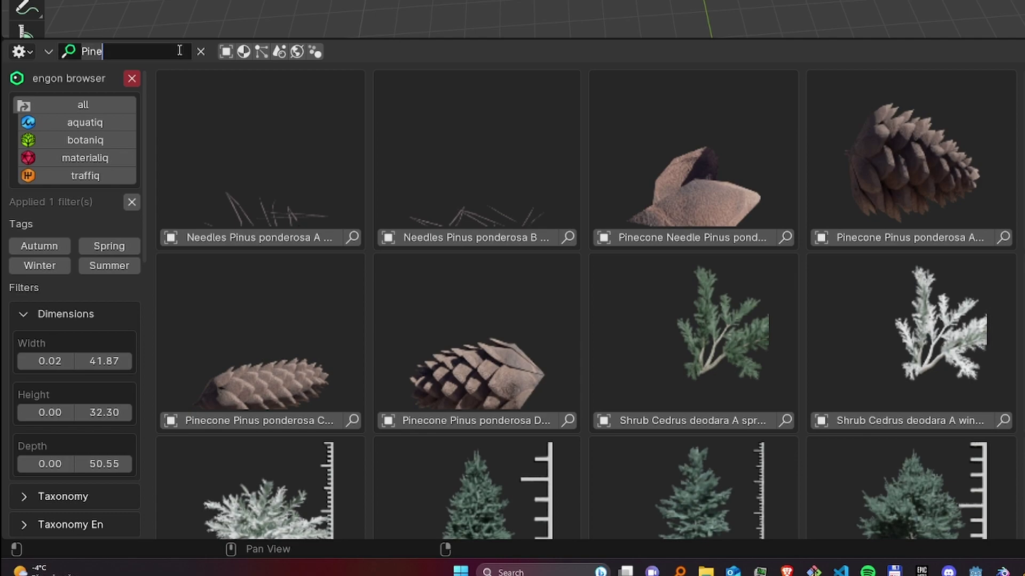
{"action": "key", "text": "ctrl+a"}
{"action": "key", "text": "BackSpace"}
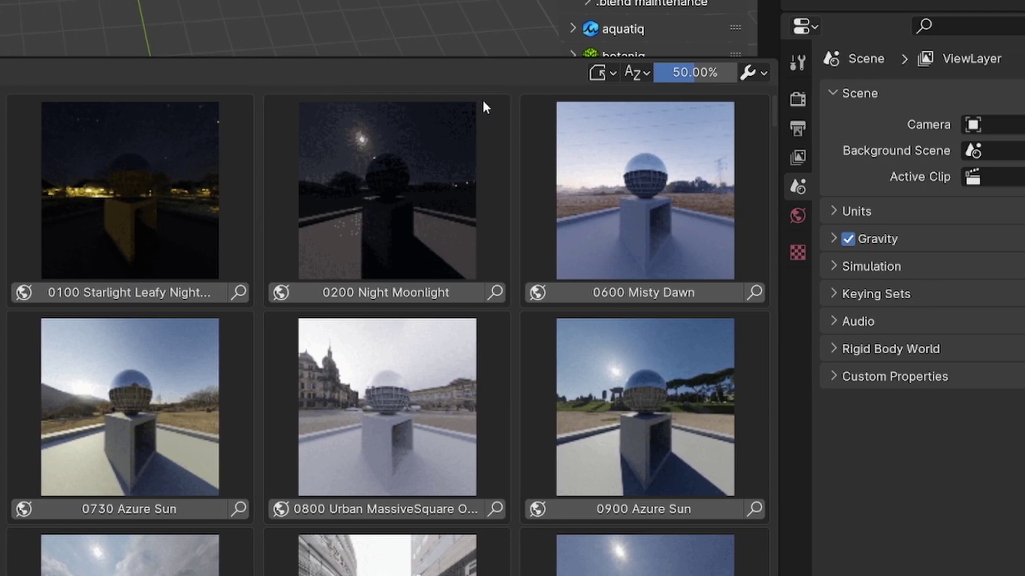
- Reduce the asset preview scale to about 43.10%, sort the assets by Name (Z to A) and return to Name (A to Z)
{"action": "left_click", "coordinate": [749, 74]}
{"action": "left_click_drag", "start_coordinate": [698, 73], "coordinate": [655, 72]}
{"action": "left_click", "coordinate": [638, 72]}
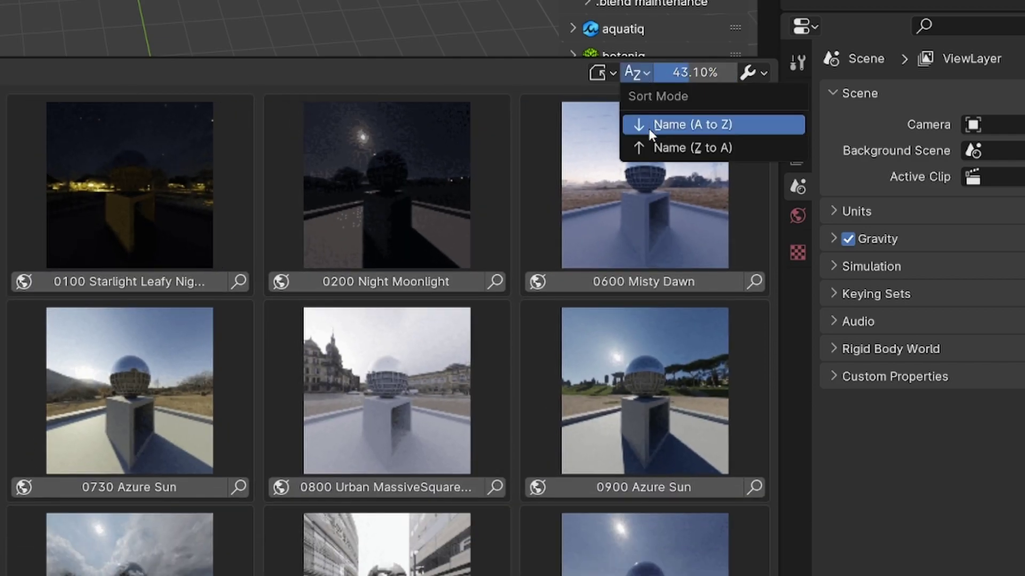
{"action": "left_click", "coordinate": [647, 146]}
{"action": "left_click", "coordinate": [639, 72]}
{"action": "left_click", "coordinate": [655, 123]}
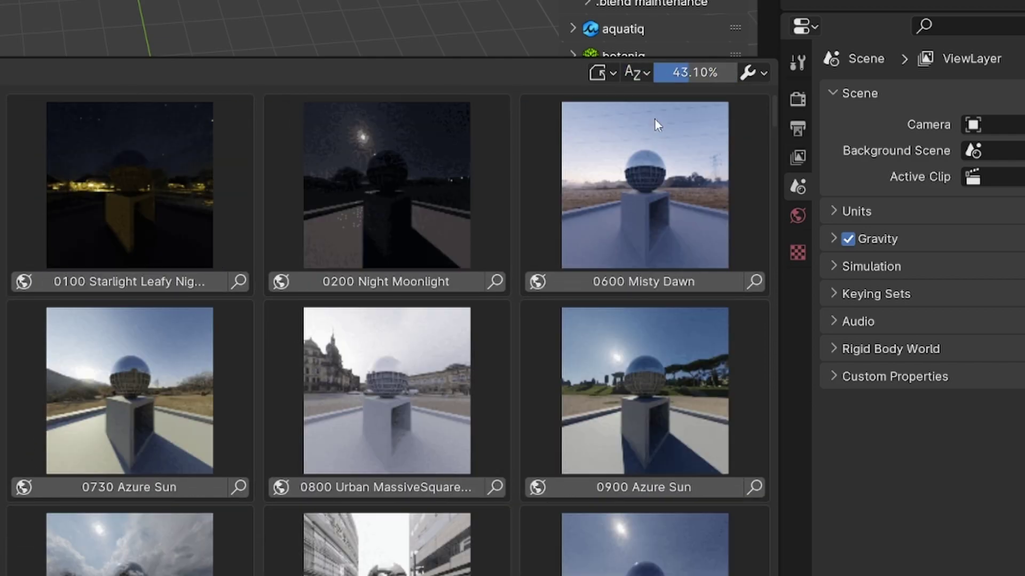
- Examine the asset spawn options, including the model collection and texture size choices, keeping Asset Pack Collection for models
{"action": "left_click", "coordinate": [606, 73]}
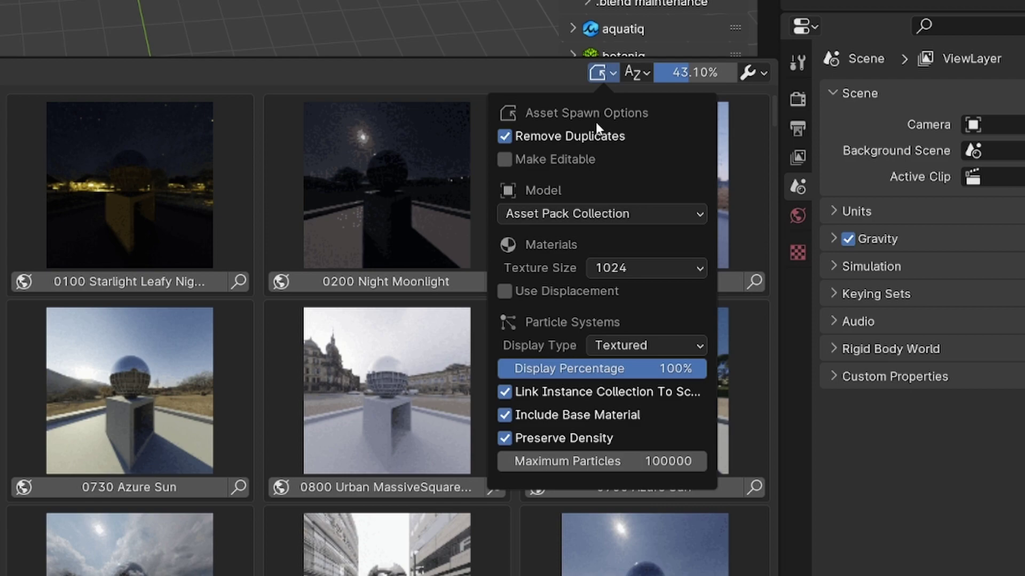
{"action": "left_click", "coordinate": [590, 213]}
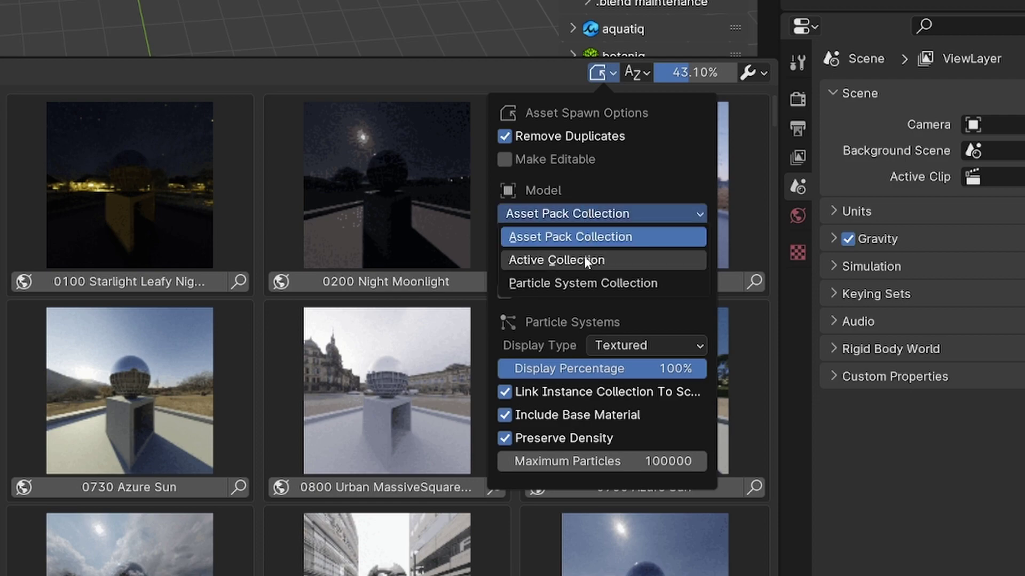
{"action": "left_click", "coordinate": [607, 239]}
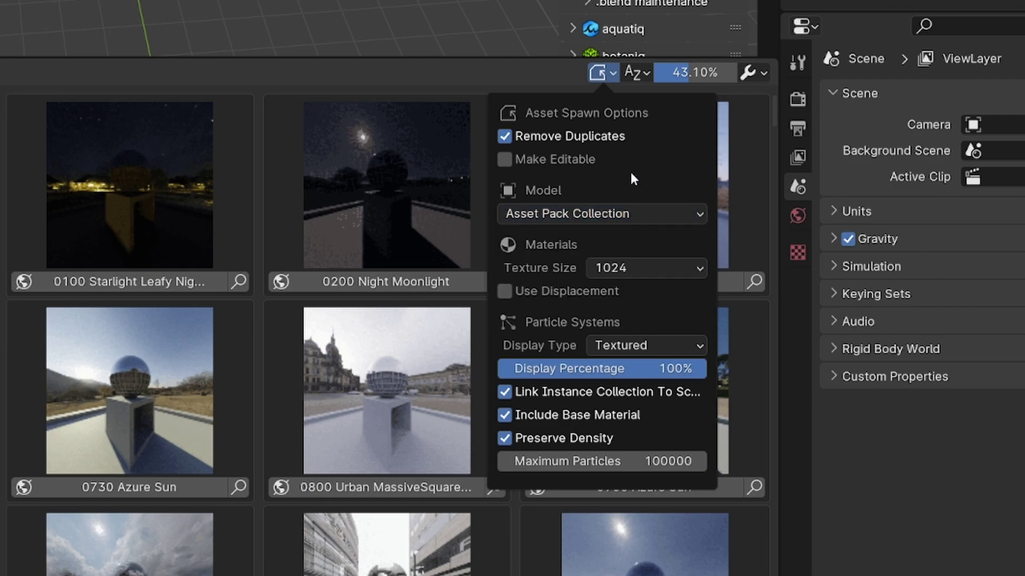
{"action": "left_click", "coordinate": [637, 270]}
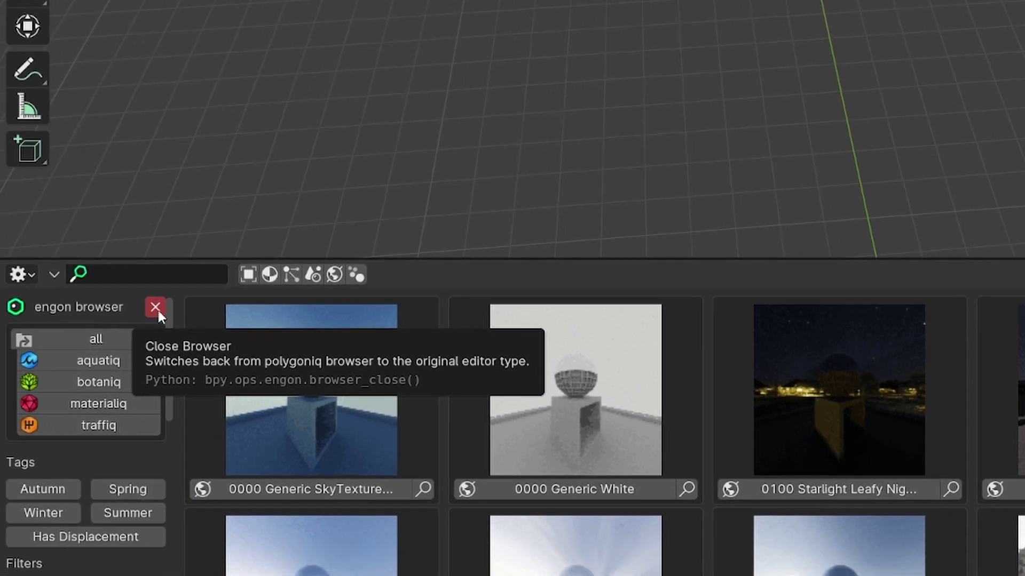
- Close the engon browser to restore the original editor and reopen the browser
{"action": "left_click", "coordinate": [155, 308]}
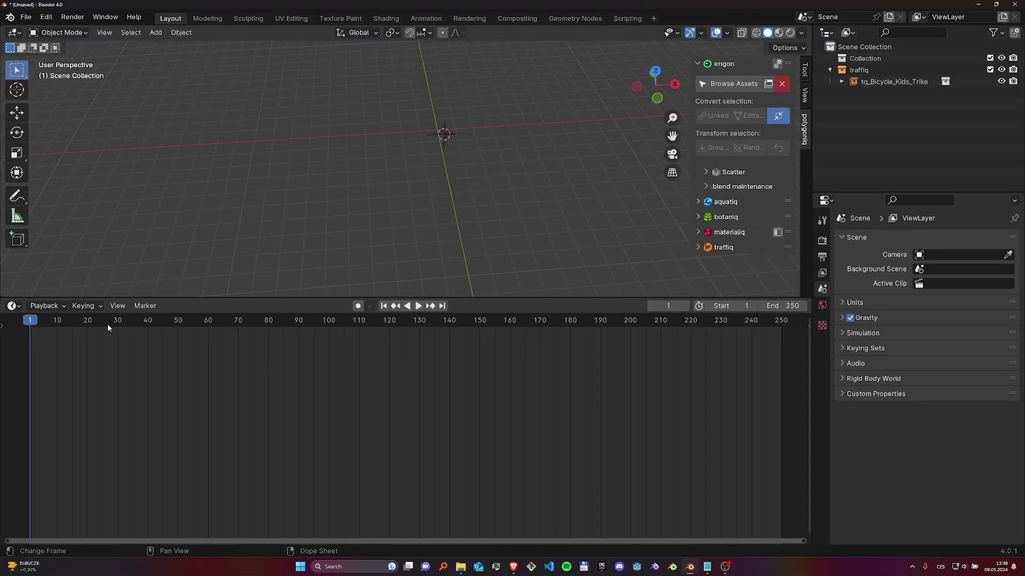
{"action": "left_click", "coordinate": [773, 84]}
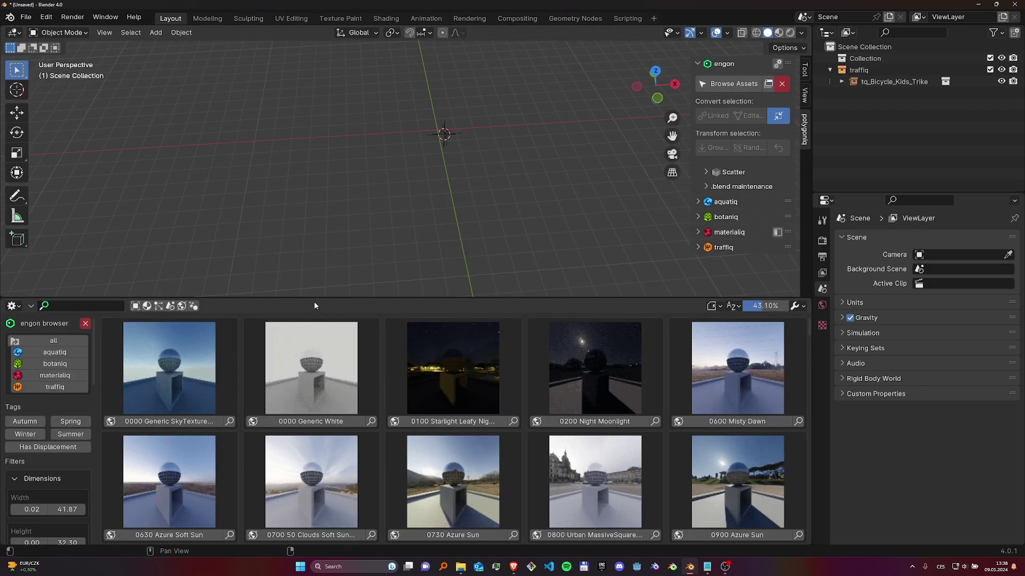
- Restore the Blender Preferences window by closing the engon browser shown inside it, and close the window
{"action": "left_click", "coordinate": [46, 18]}
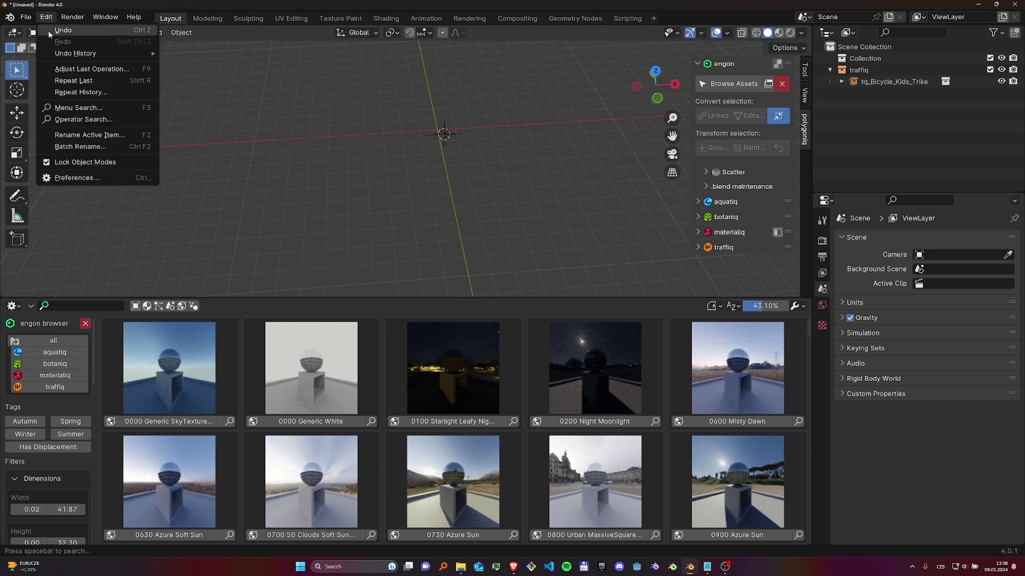
{"action": "left_click", "coordinate": [84, 178]}
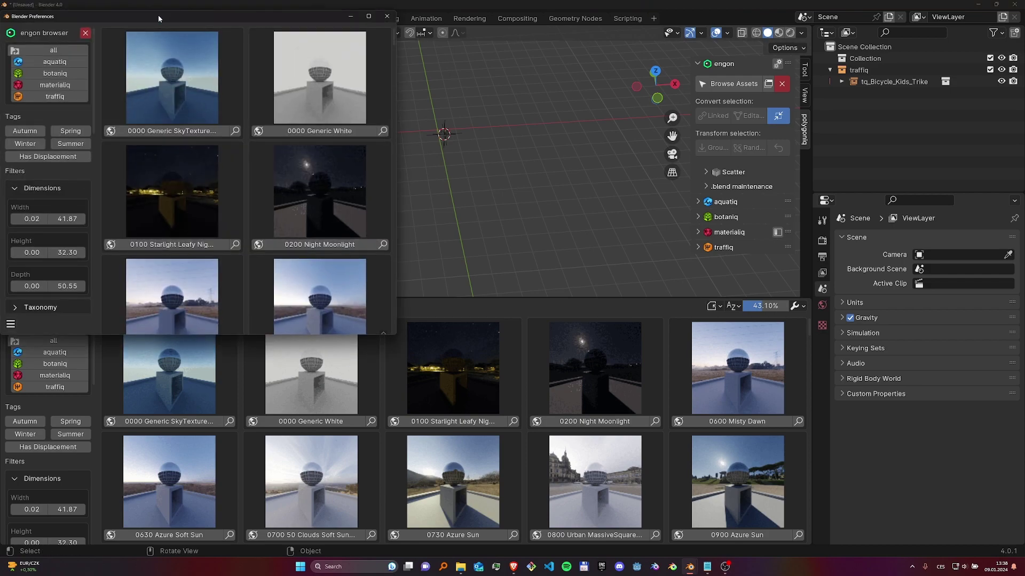
{"action": "left_click_drag", "start_coordinate": [158, 15], "coordinate": [371, 69]}
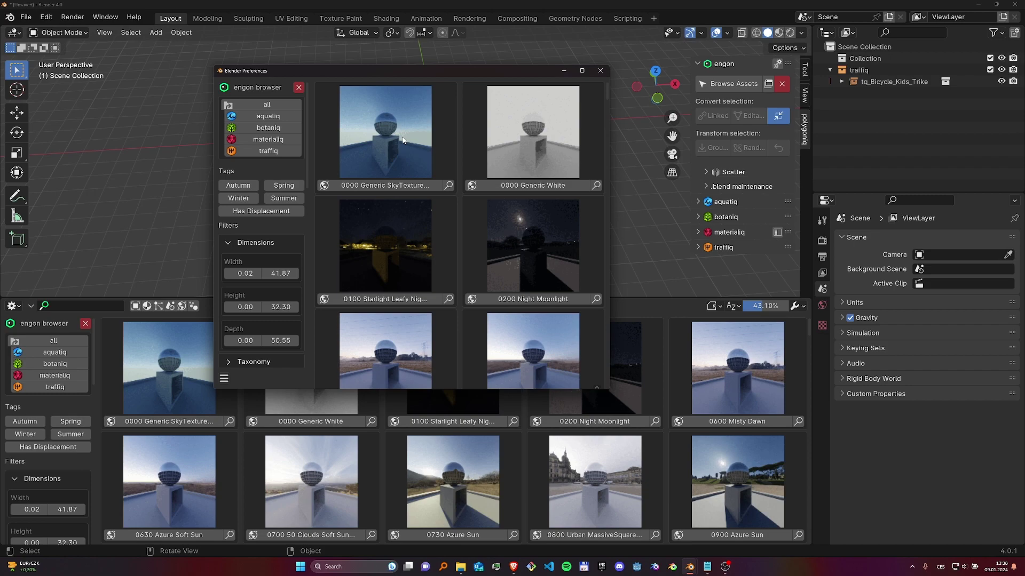
{"action": "left_click", "coordinate": [300, 88]}
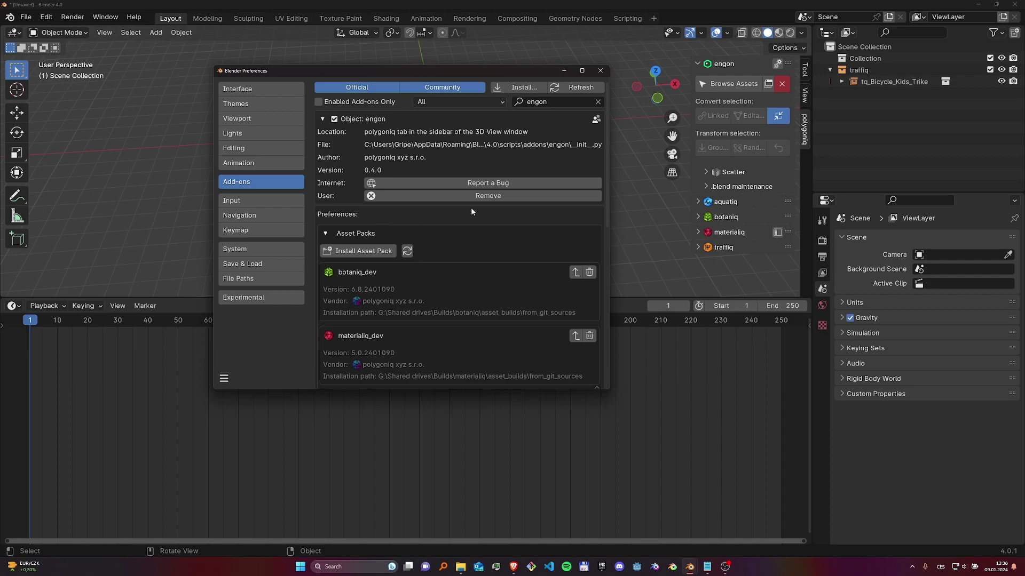
{"action": "left_click", "coordinate": [600, 71]}
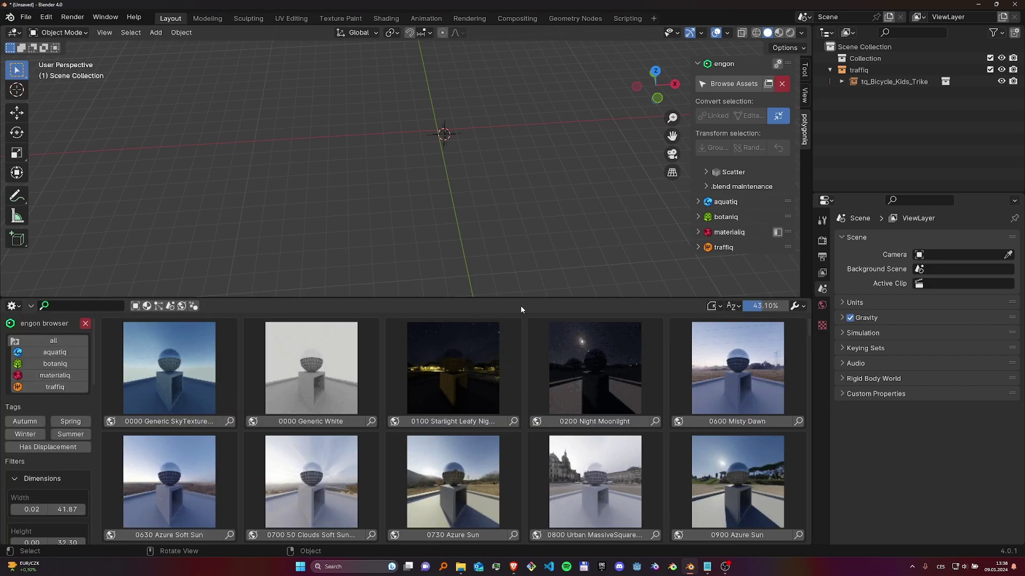
- Toggle the engon browser on and off in the Properties and Outliner areas, and switch the browser area below the viewport back to the Timeline
{"action": "key", "text": "shift+F1"}
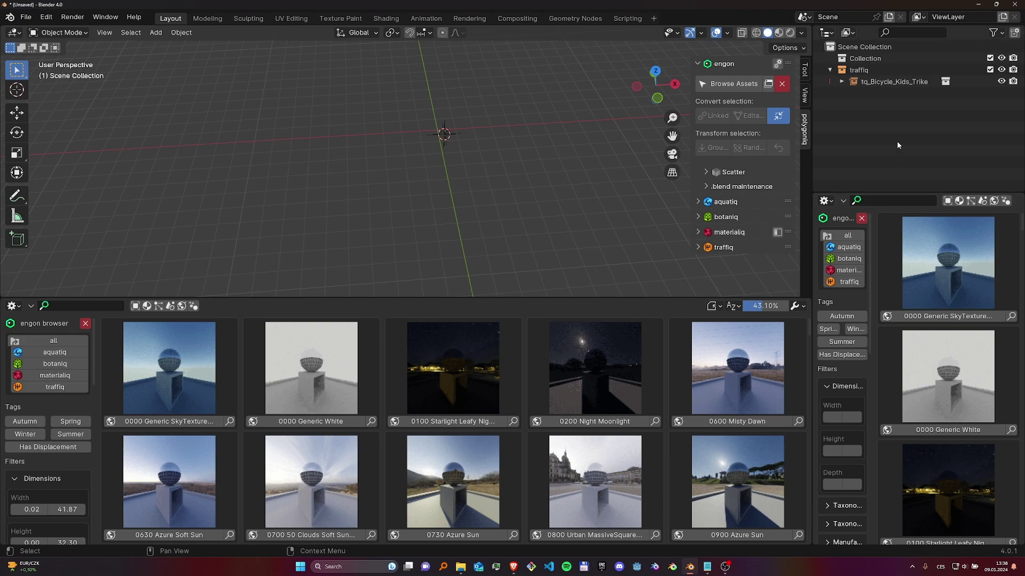
{"action": "key", "text": "shift+F1"}
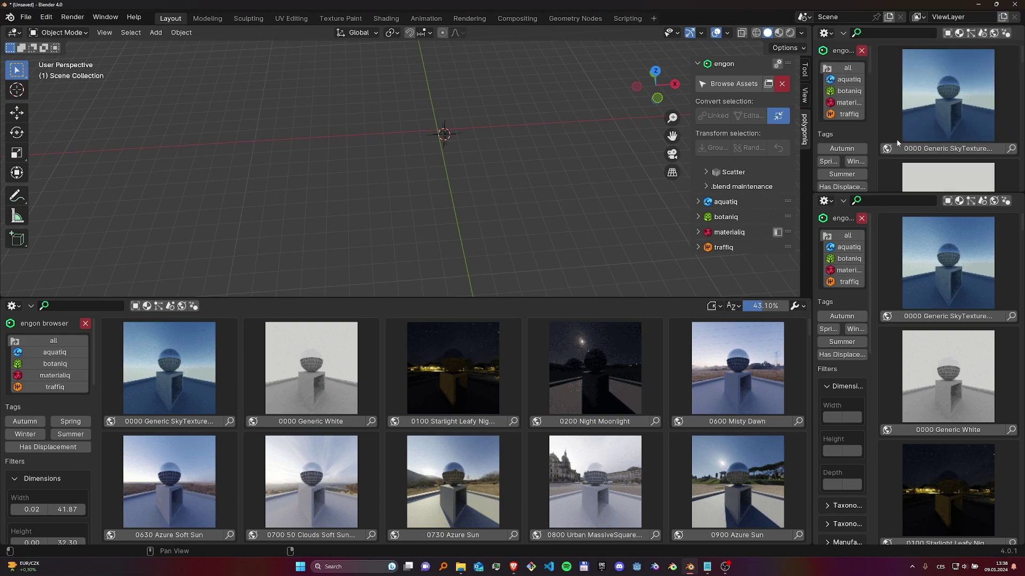
{"action": "key", "text": "shift+F1"}
{"action": "key", "text": "shift+F1"}
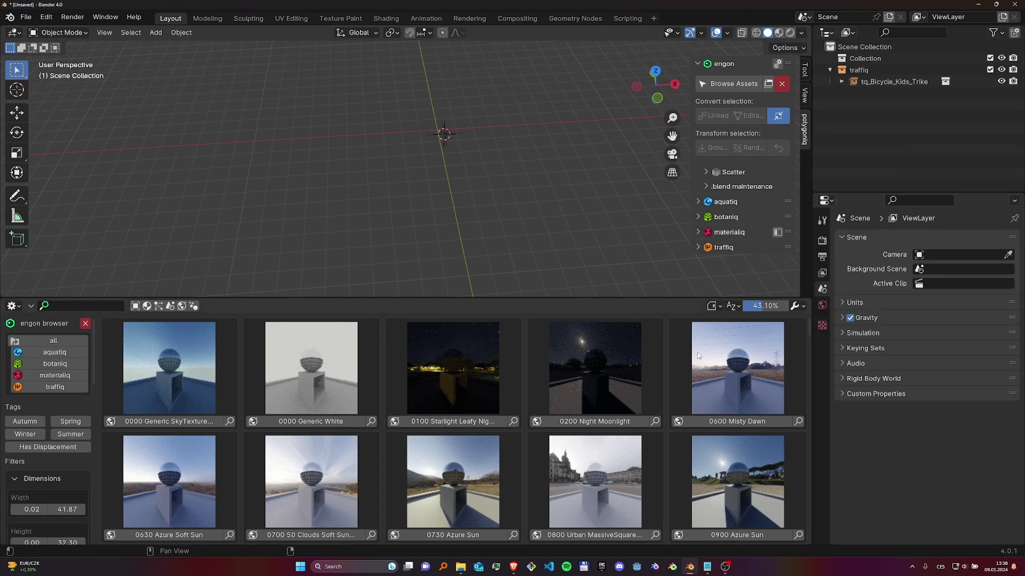
{"action": "key", "text": "shift+F1"}
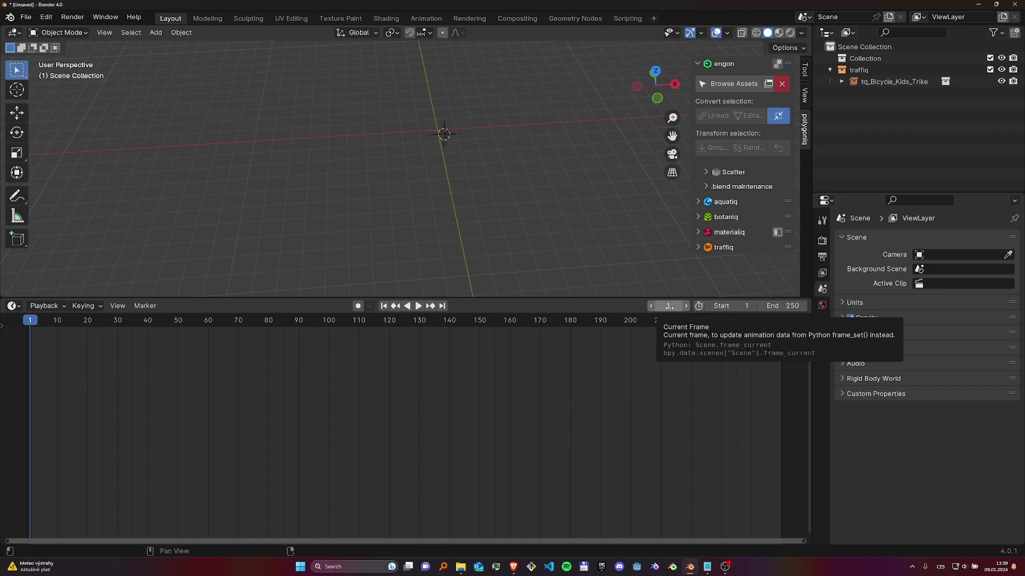
- Open the engon add-on preferences and go to the Keymaps section
{"action": "left_click", "coordinate": [46, 16]}
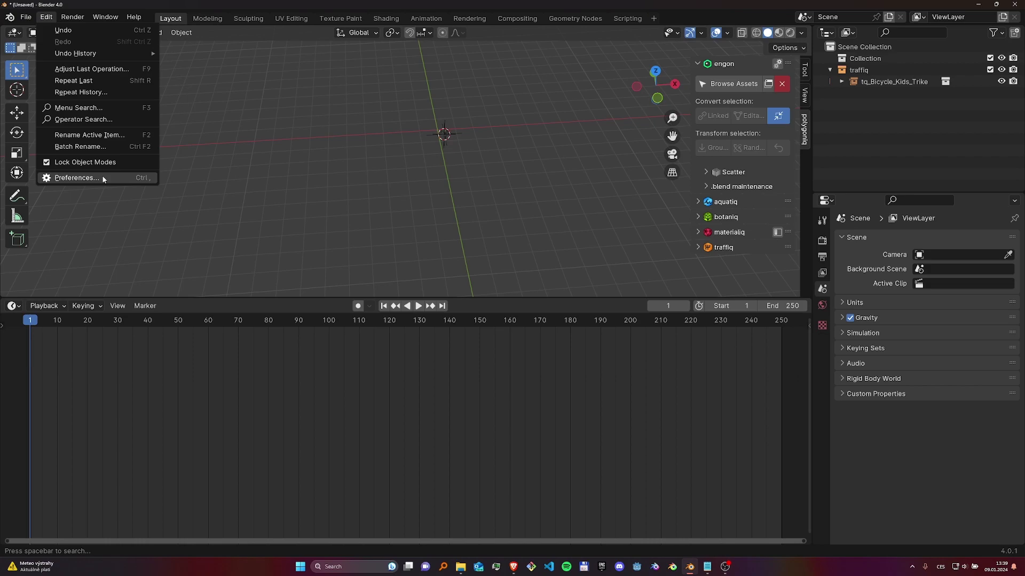
{"action": "left_click", "coordinate": [76, 178]}
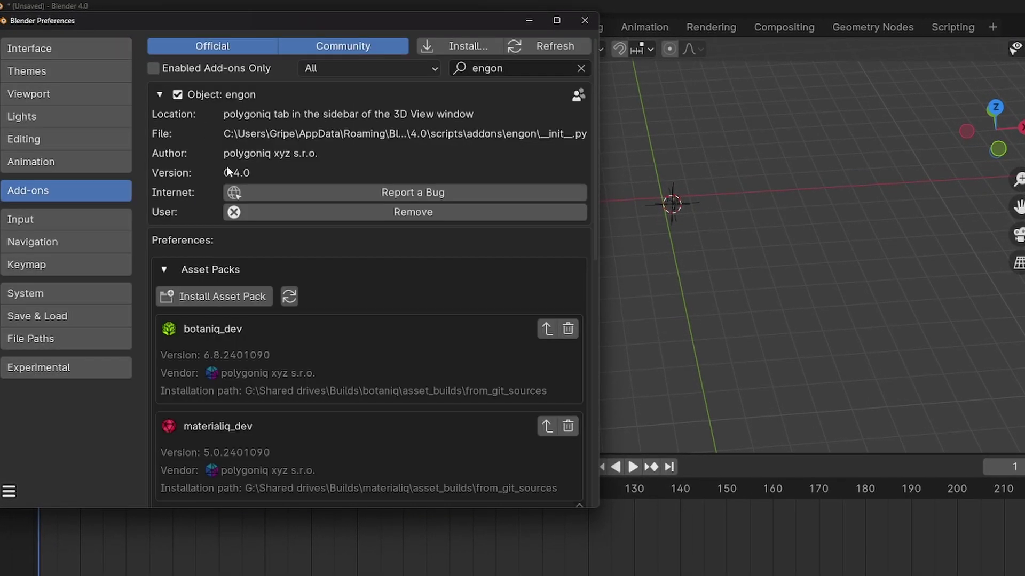
{"action": "scroll", "coordinate": [264, 312], "scroll_direction": "down", "scroll_amount": 12}
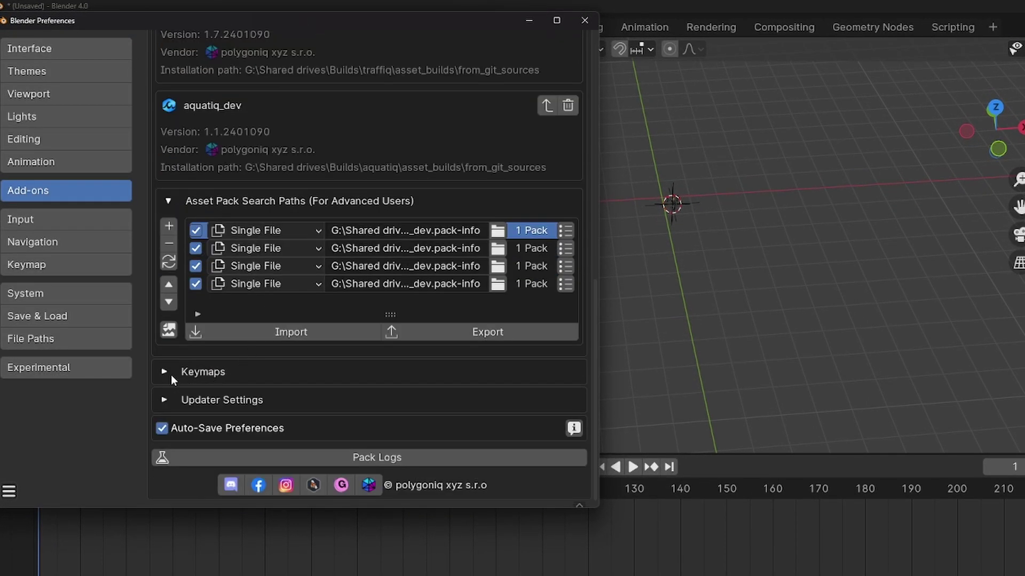